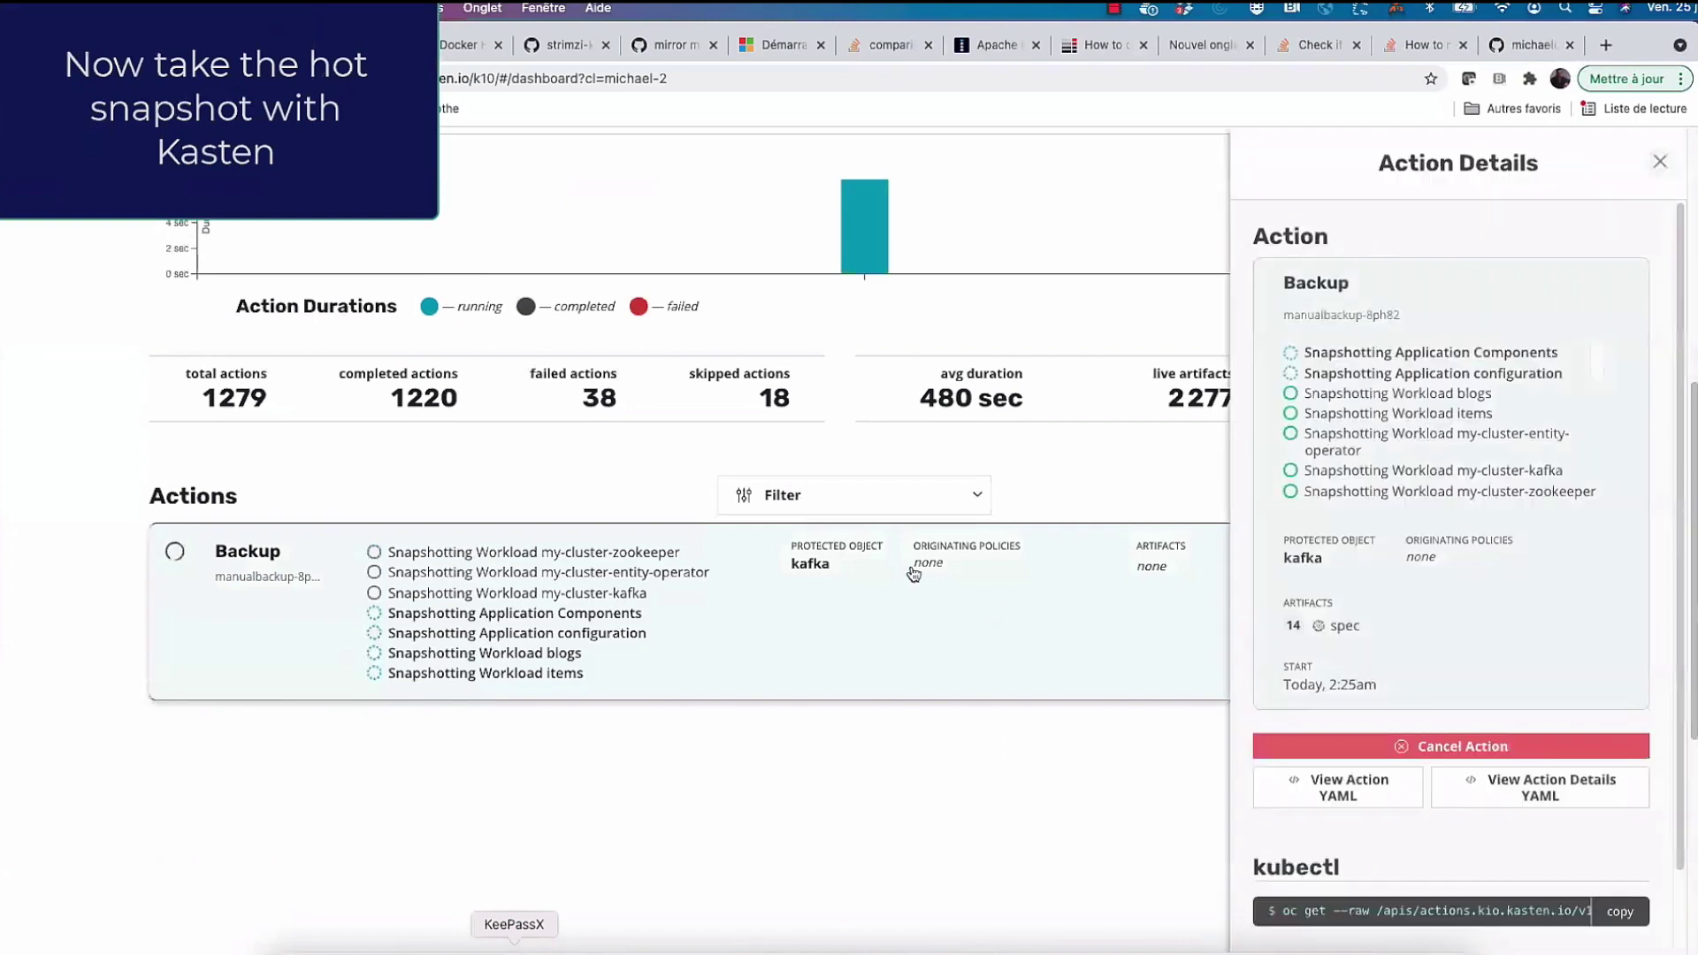
Step: Examine the phases of the running kafka backup in its action details, and close the details
scroll(1309, 808, "down", 5)
scroll(1343, 754, "up", 2)
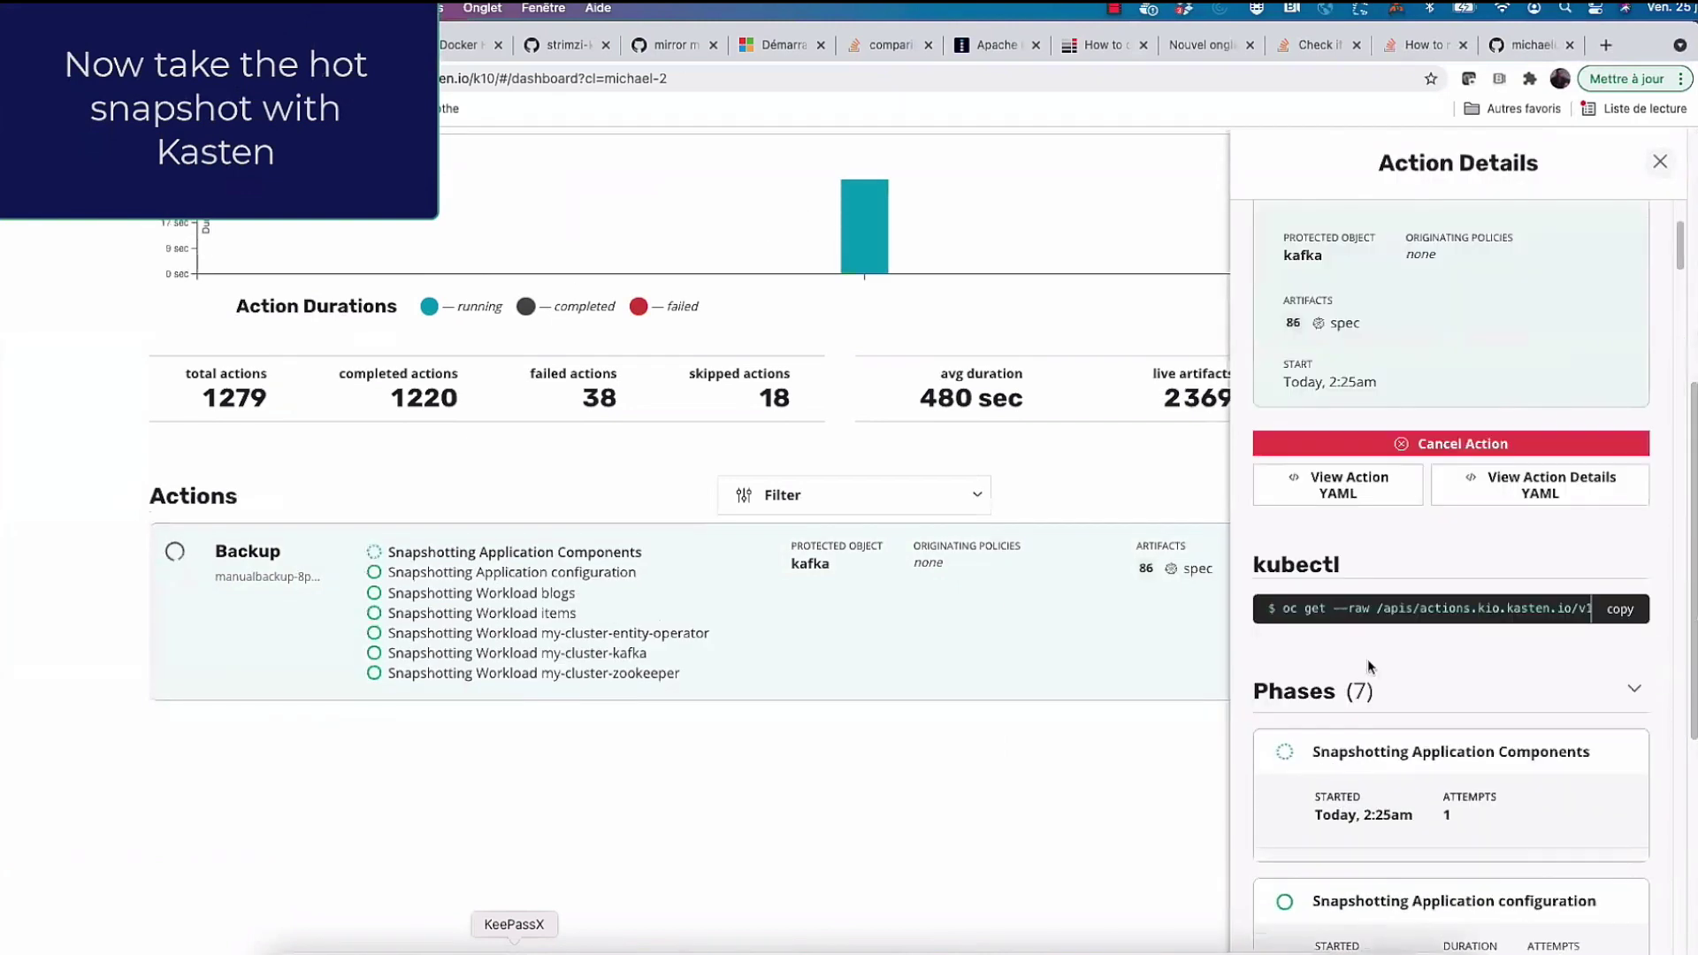
left_click(1660, 162)
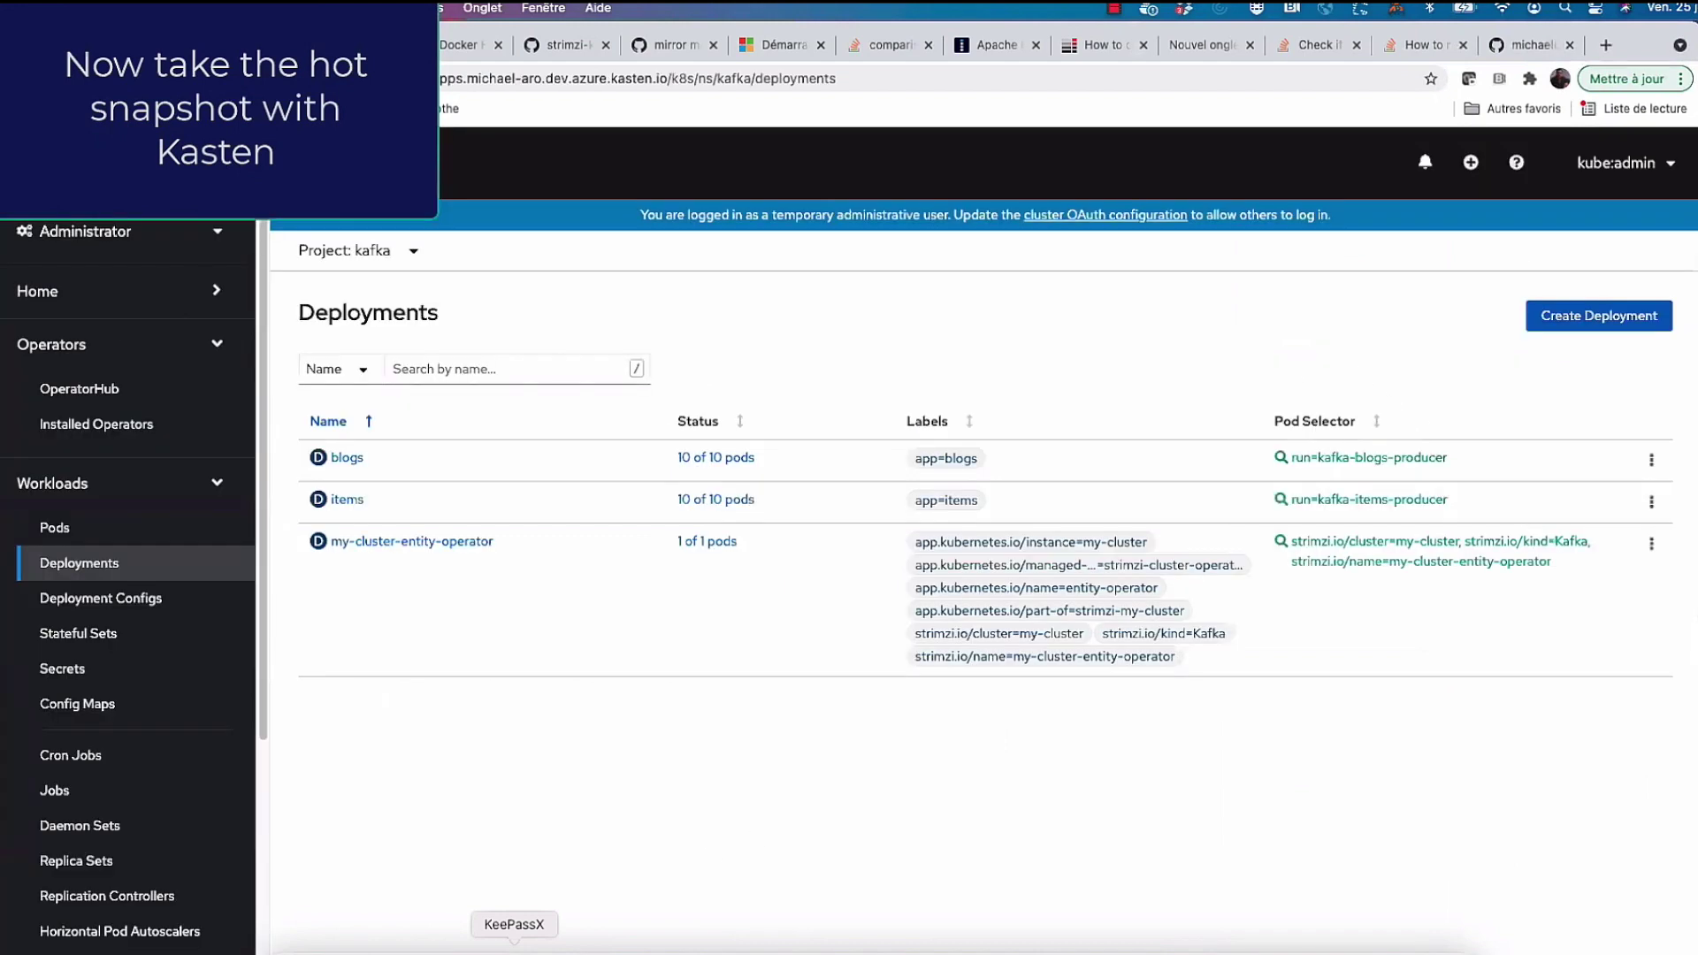
Step: Set the pod count of the blogs deployment in the kafka project to 0
left_click(1650, 463)
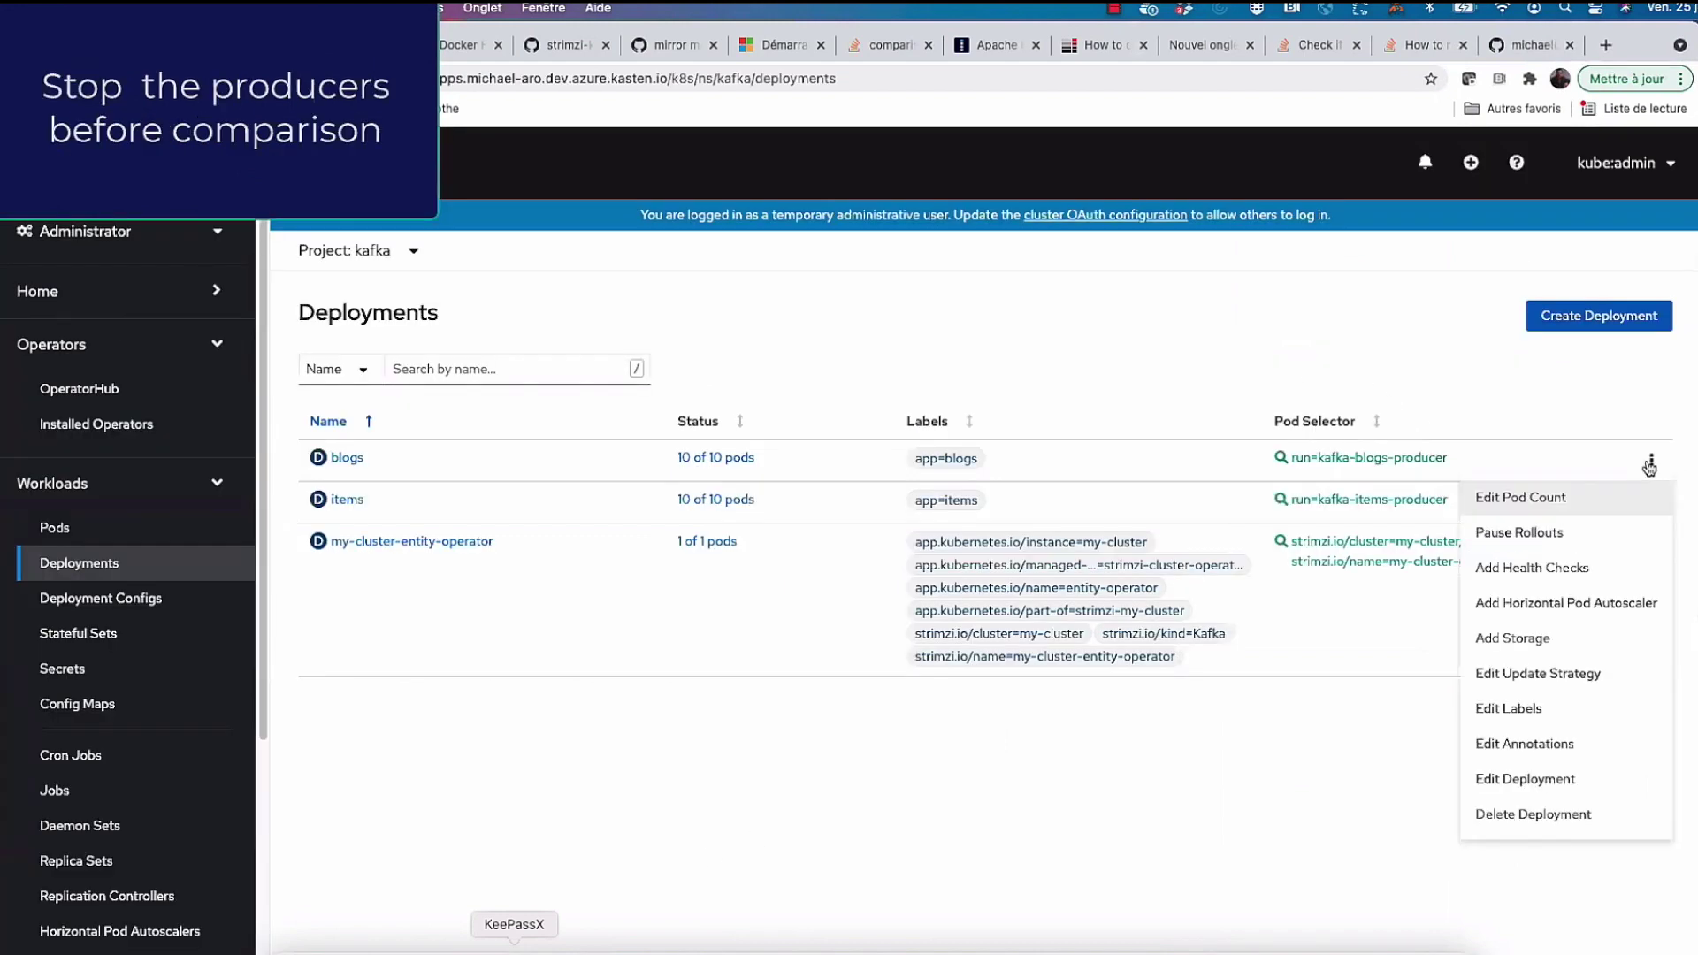
left_click(1581, 508)
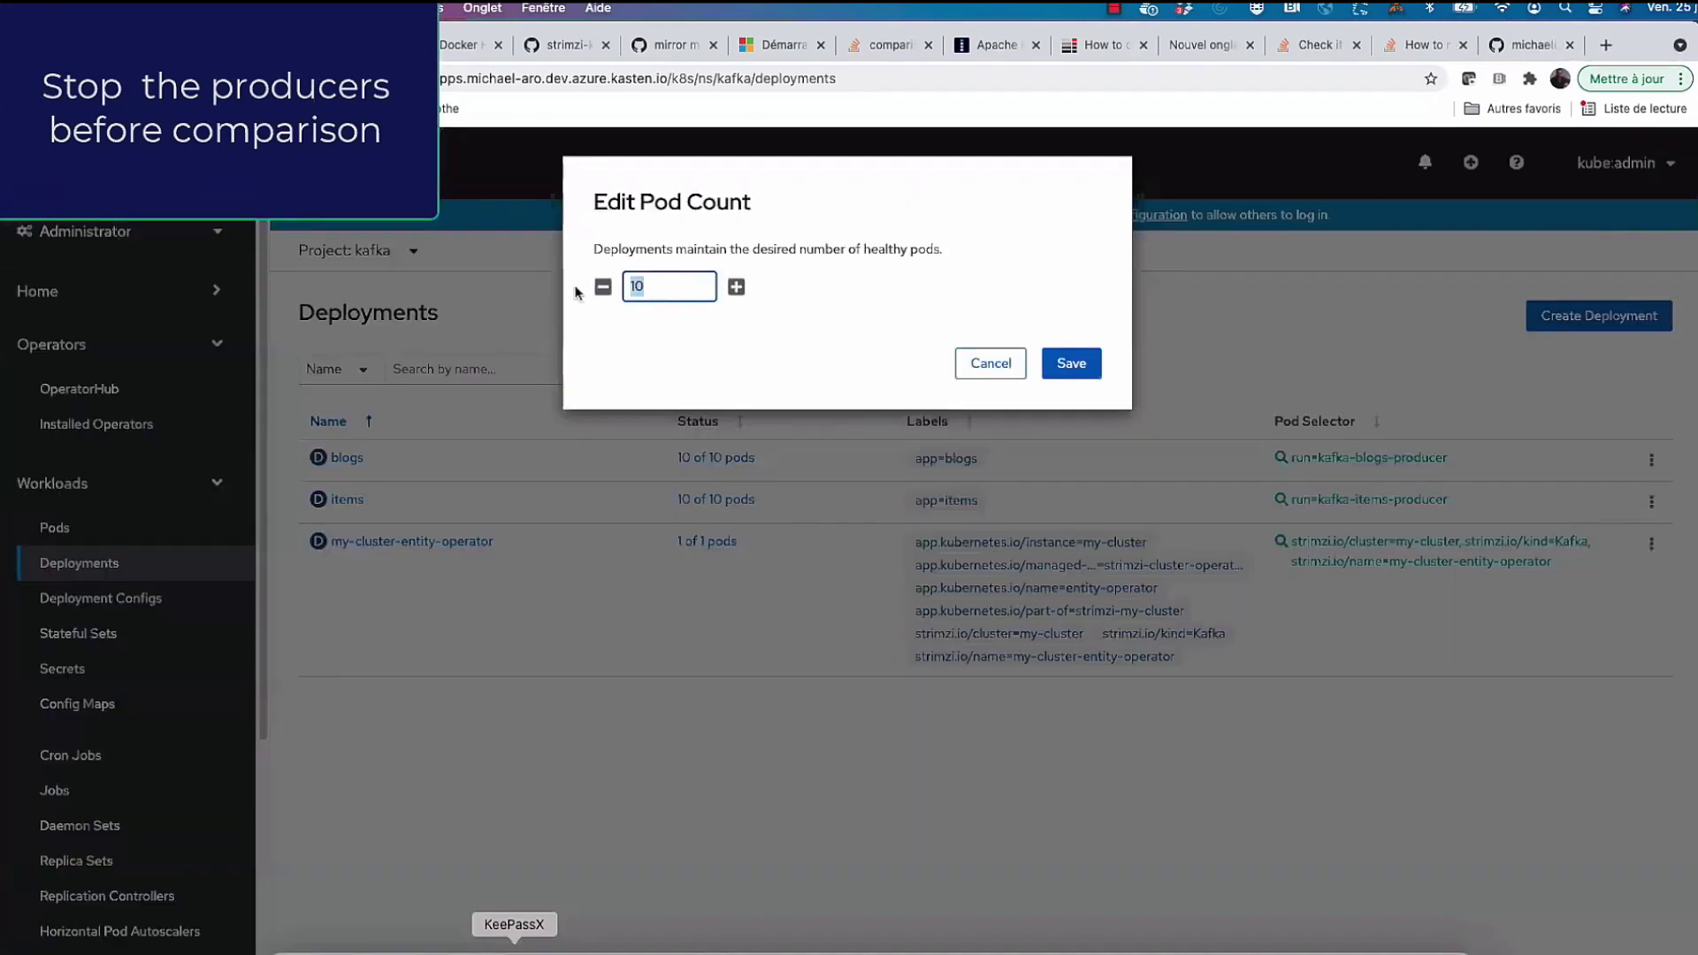
type("0")
left_click(1072, 365)
Step: Set the pod count of the items deployment in the kafka project to 0
left_click(1651, 502)
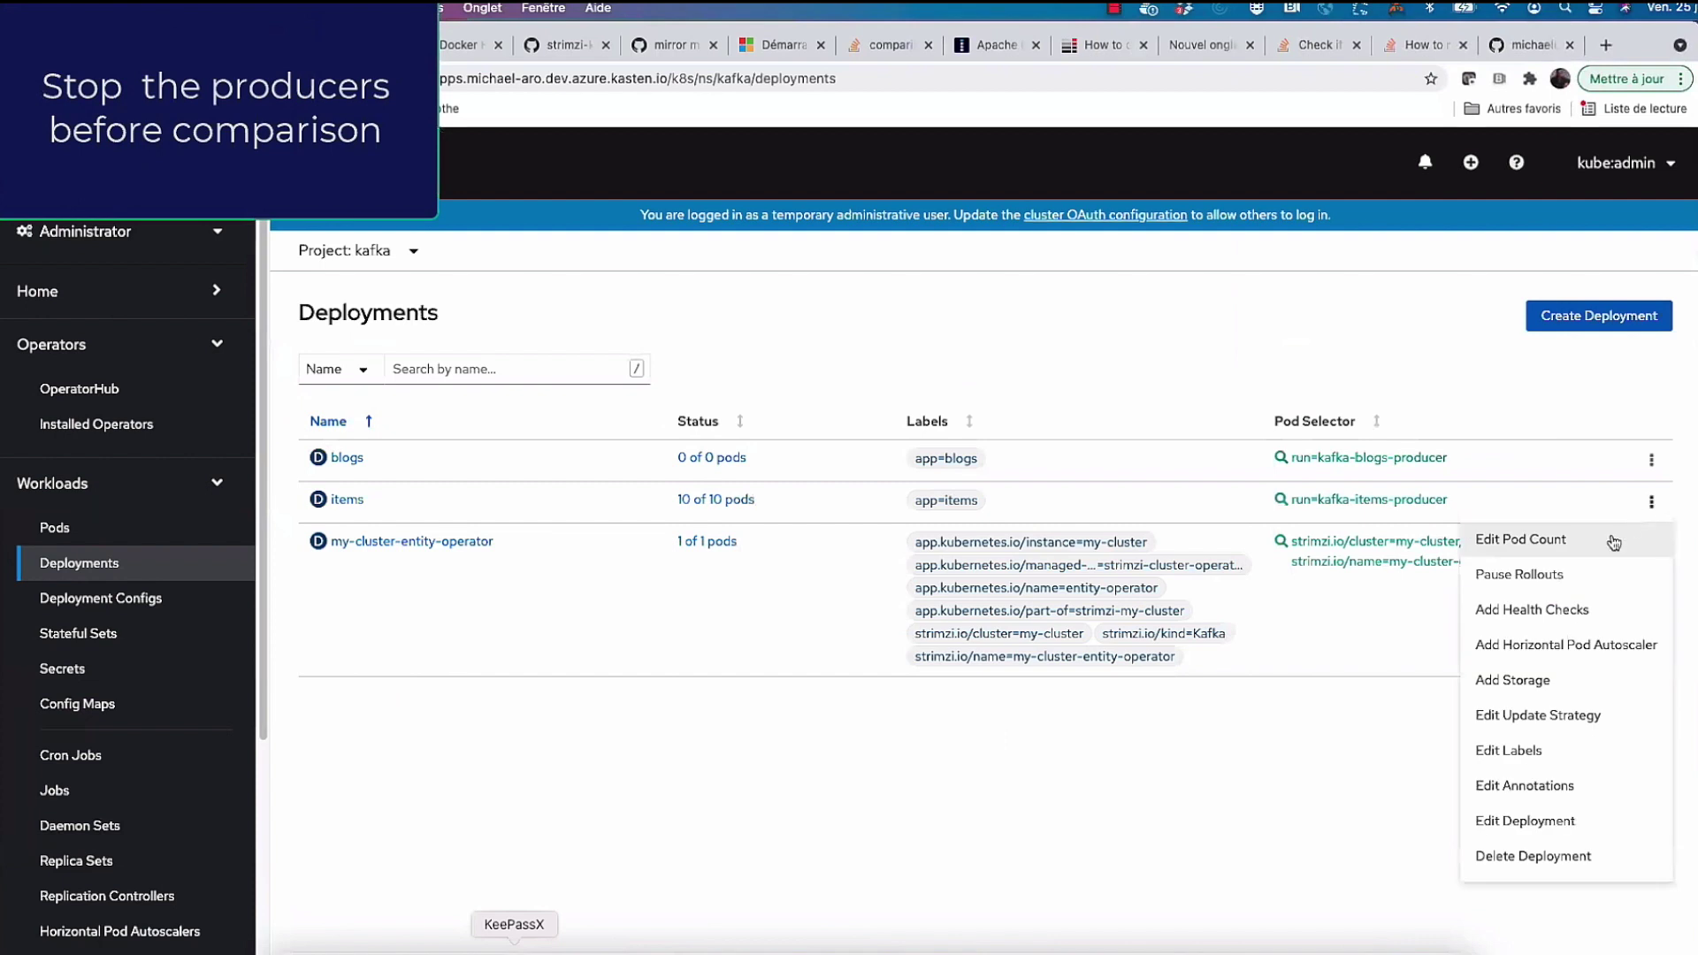
left_click(1617, 542)
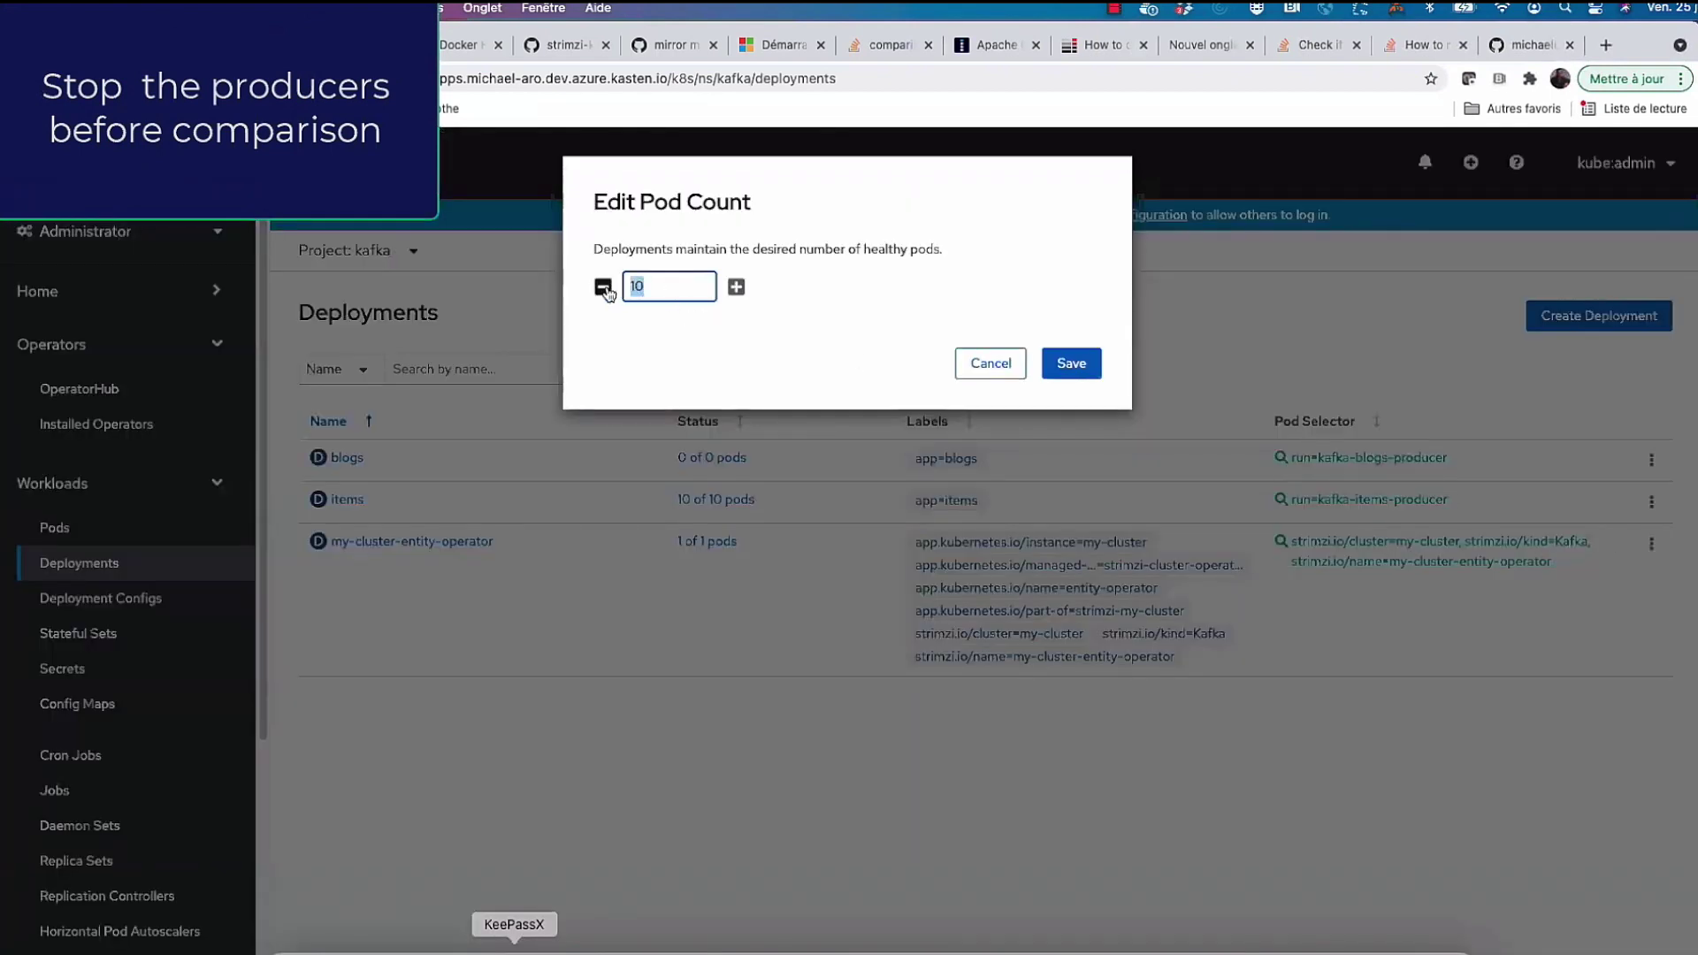
type("0")
left_click(1058, 364)
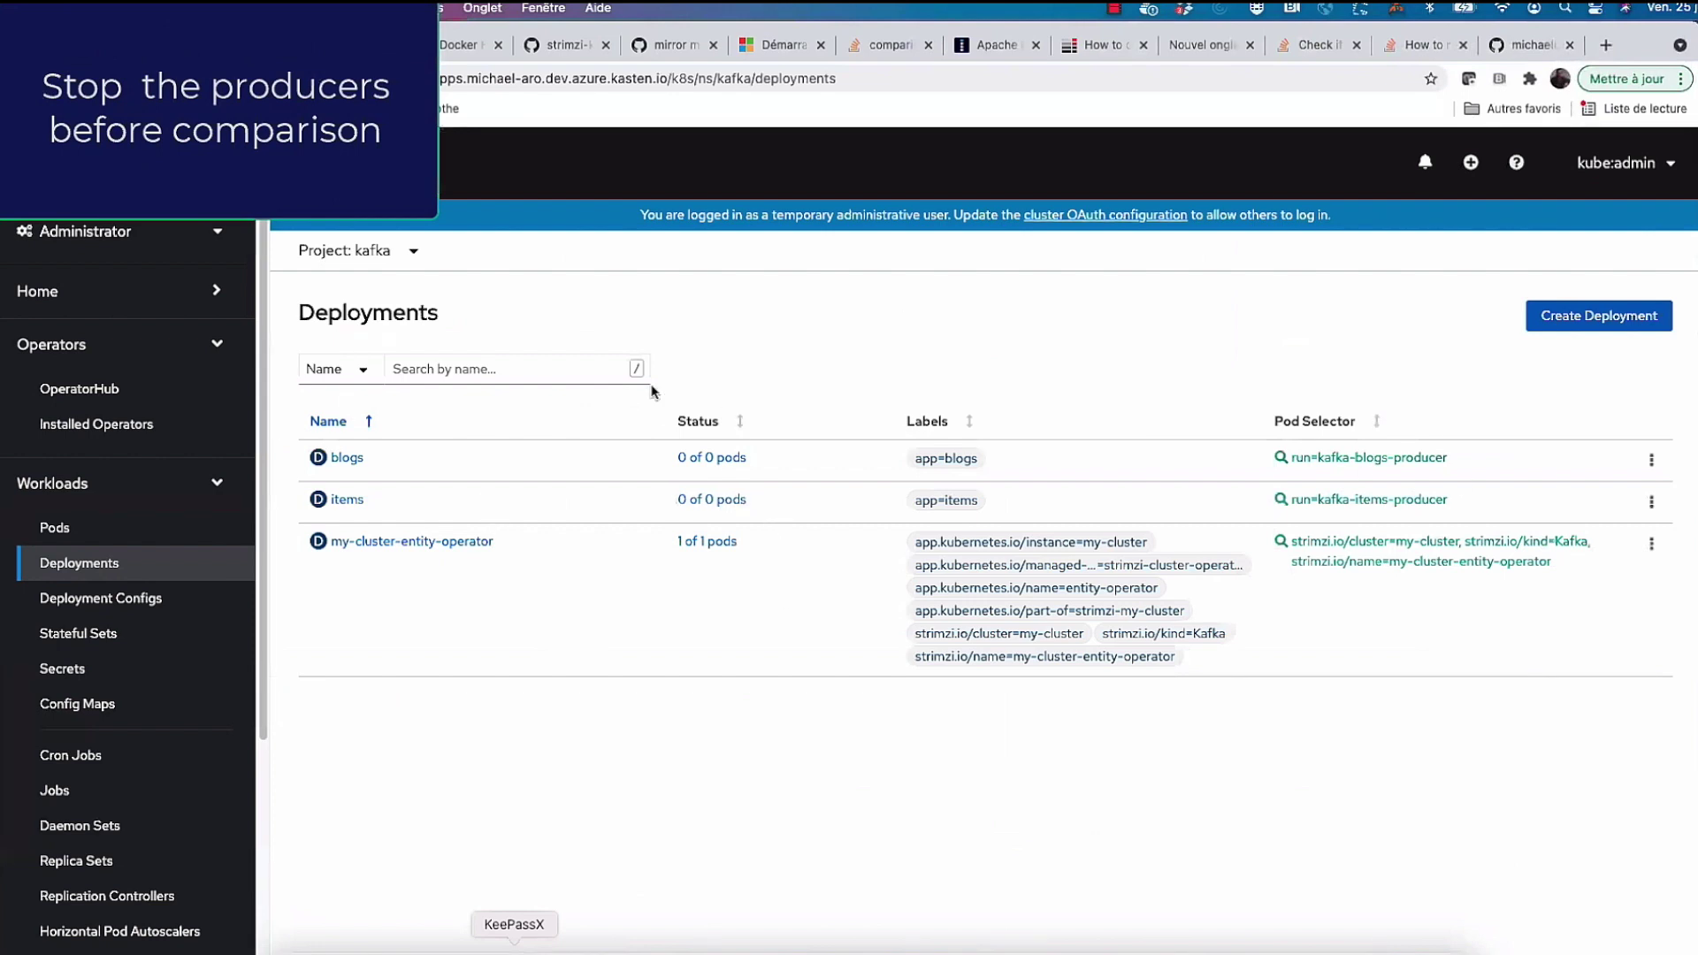
Step: Switch to the kafka-mirror project and scale the my-mirror-maker-mirrormaker2 deployment down to 0 pods
left_click(394, 257)
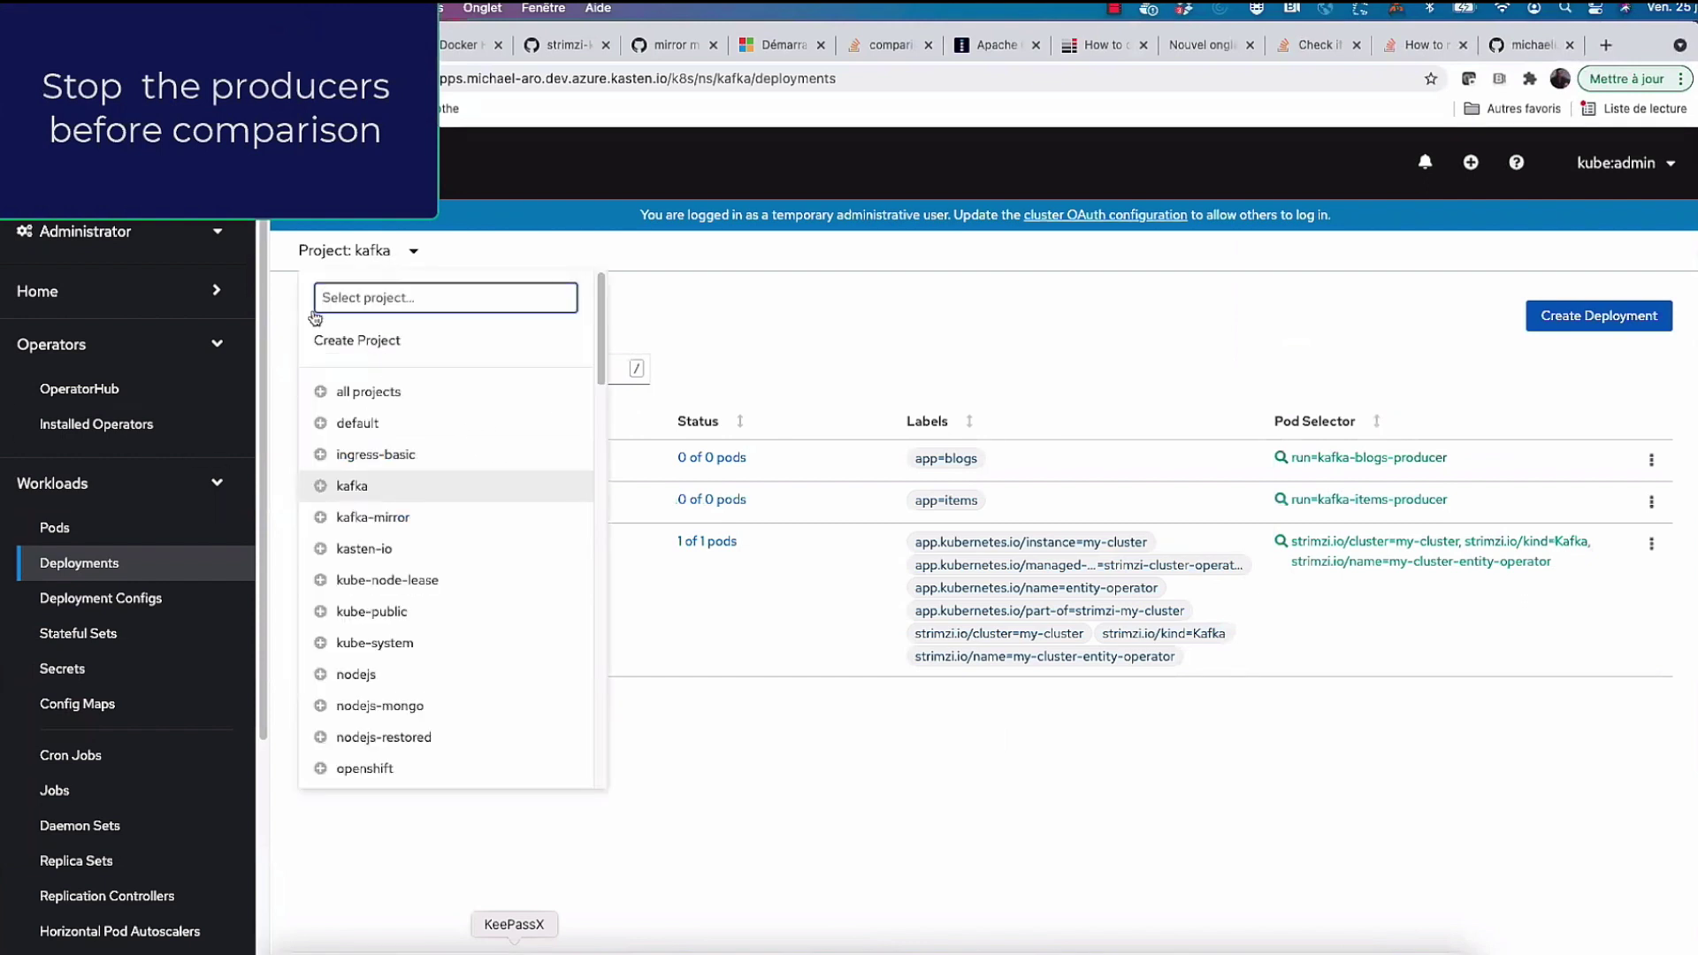
left_click(389, 522)
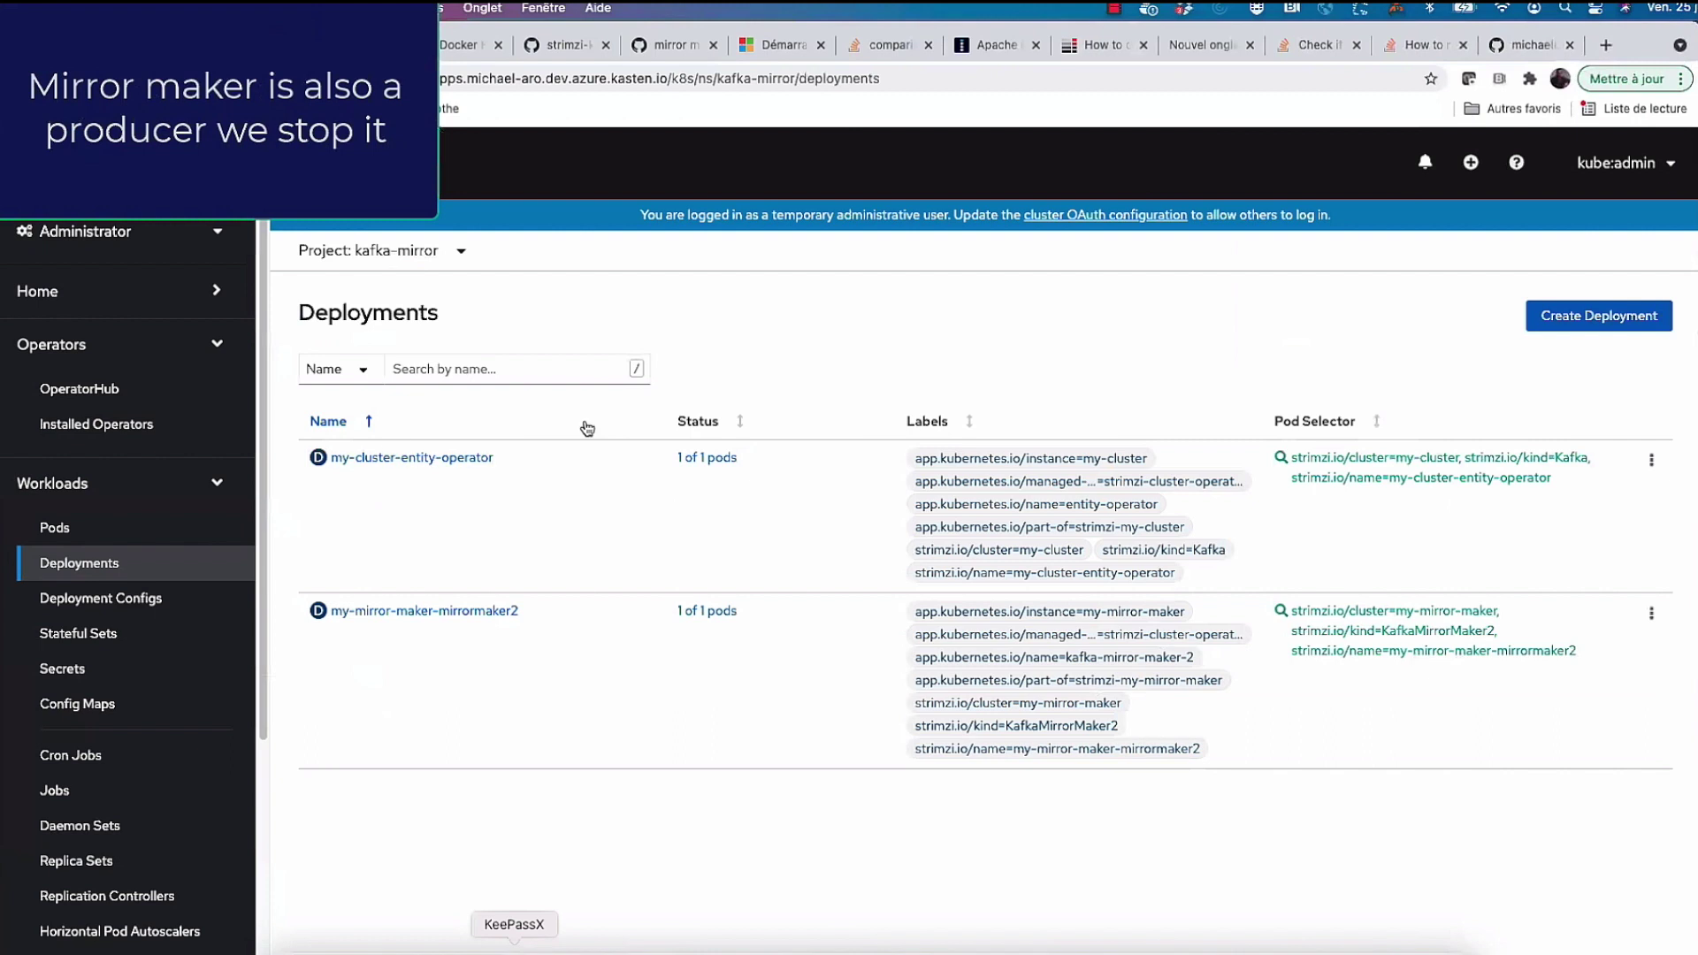
left_click(1652, 613)
left_click(1626, 647)
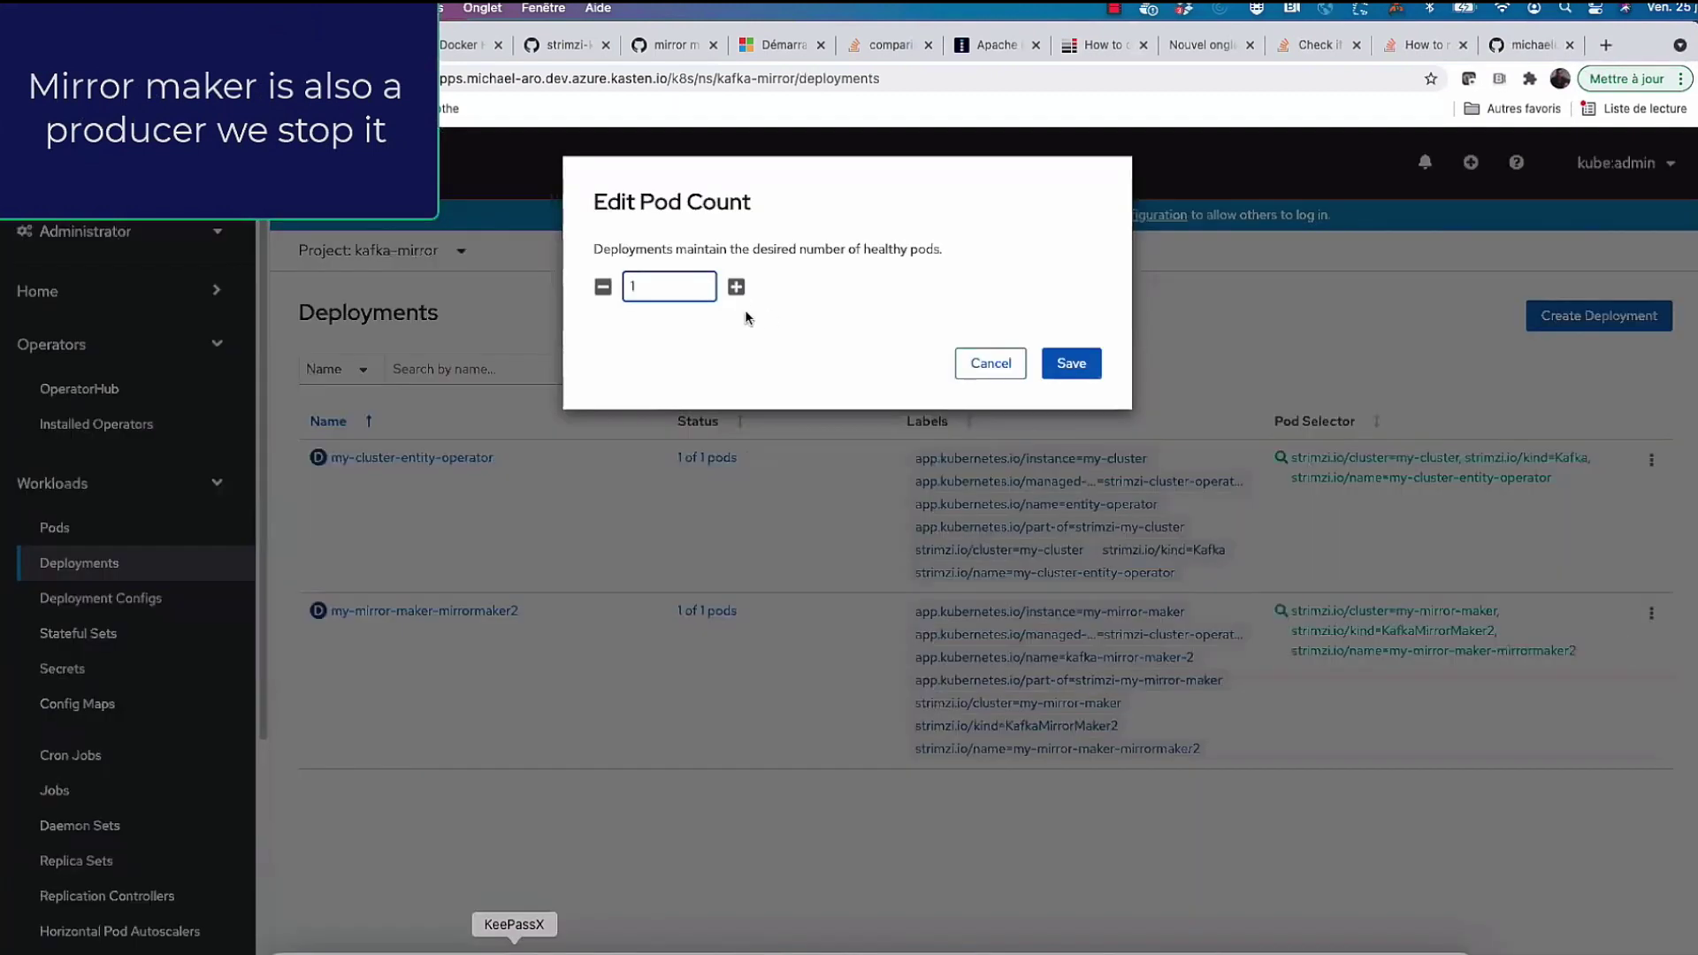
left_click(604, 286)
left_click(1071, 361)
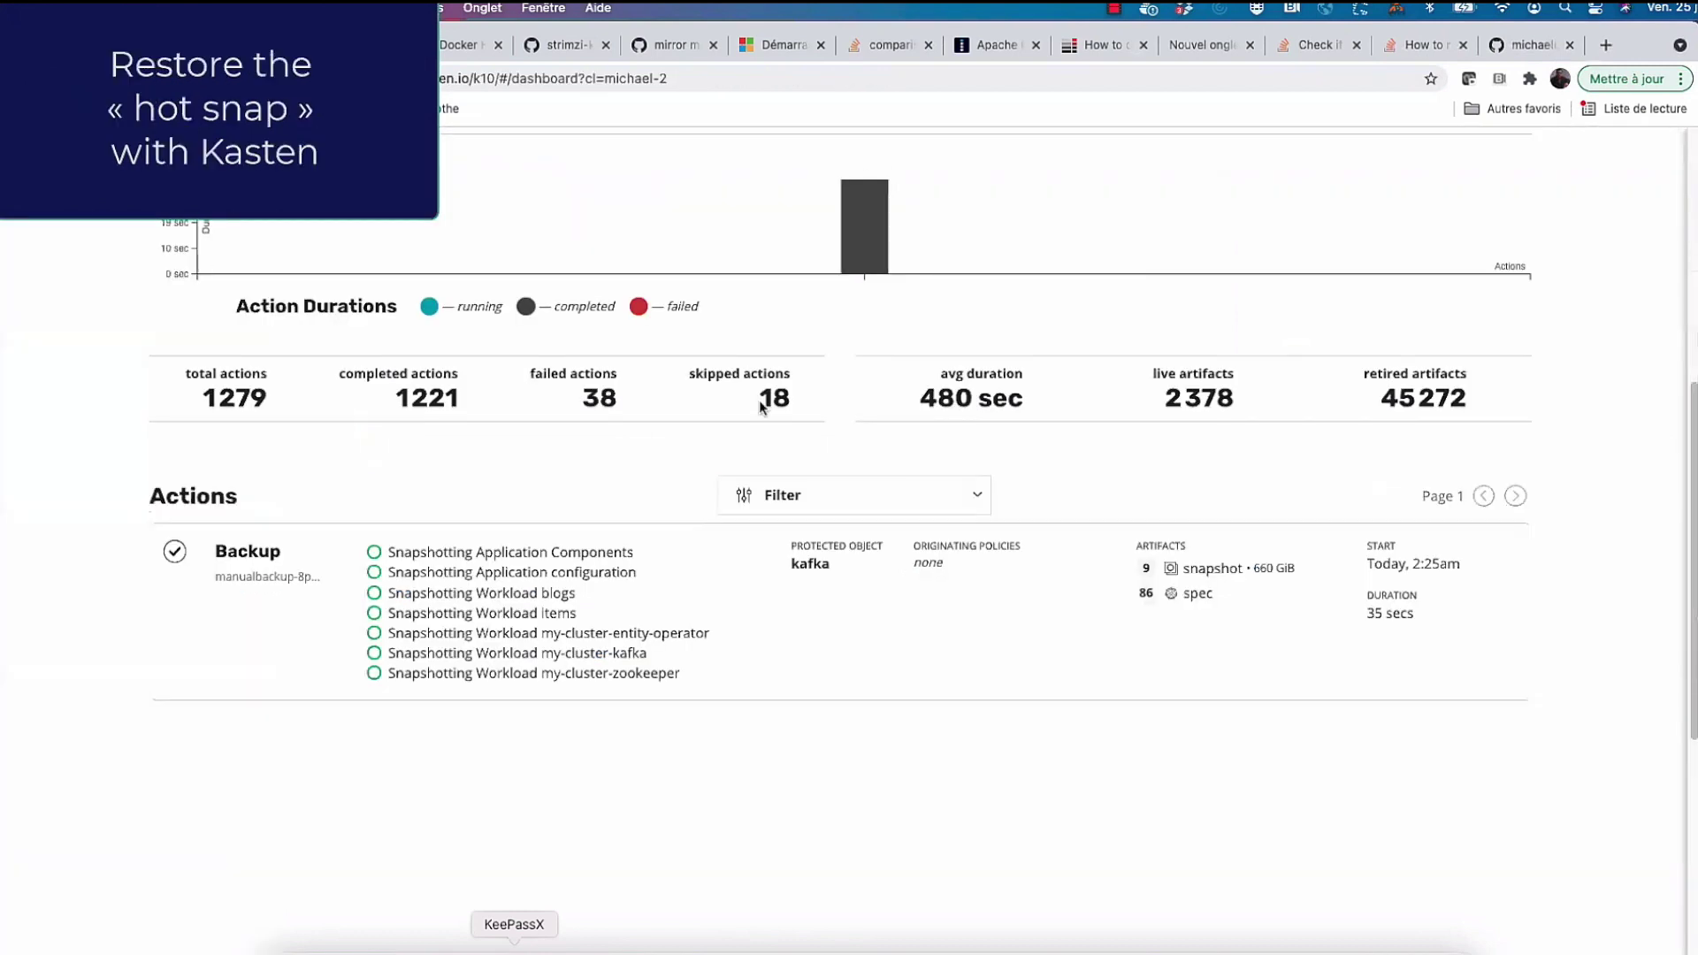
Step: Open the "Today, 2:25am" restore point of the unmanaged kafka application in Kasten K10
scroll(739, 425, "up", 5)
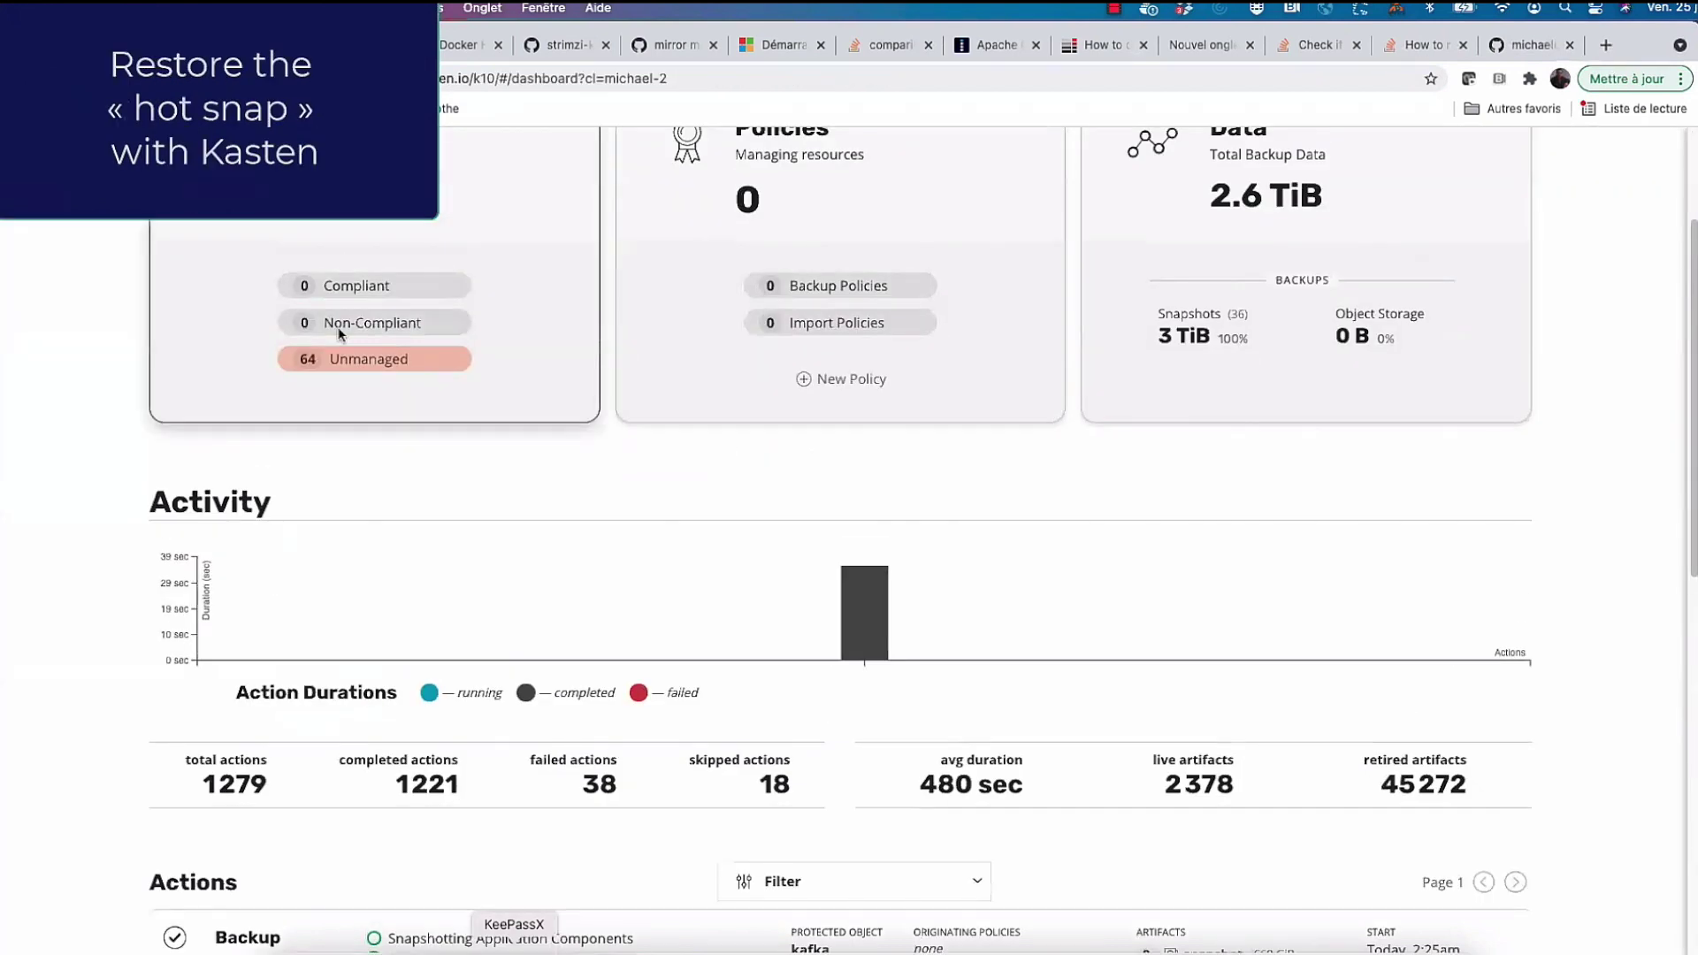
left_click(366, 364)
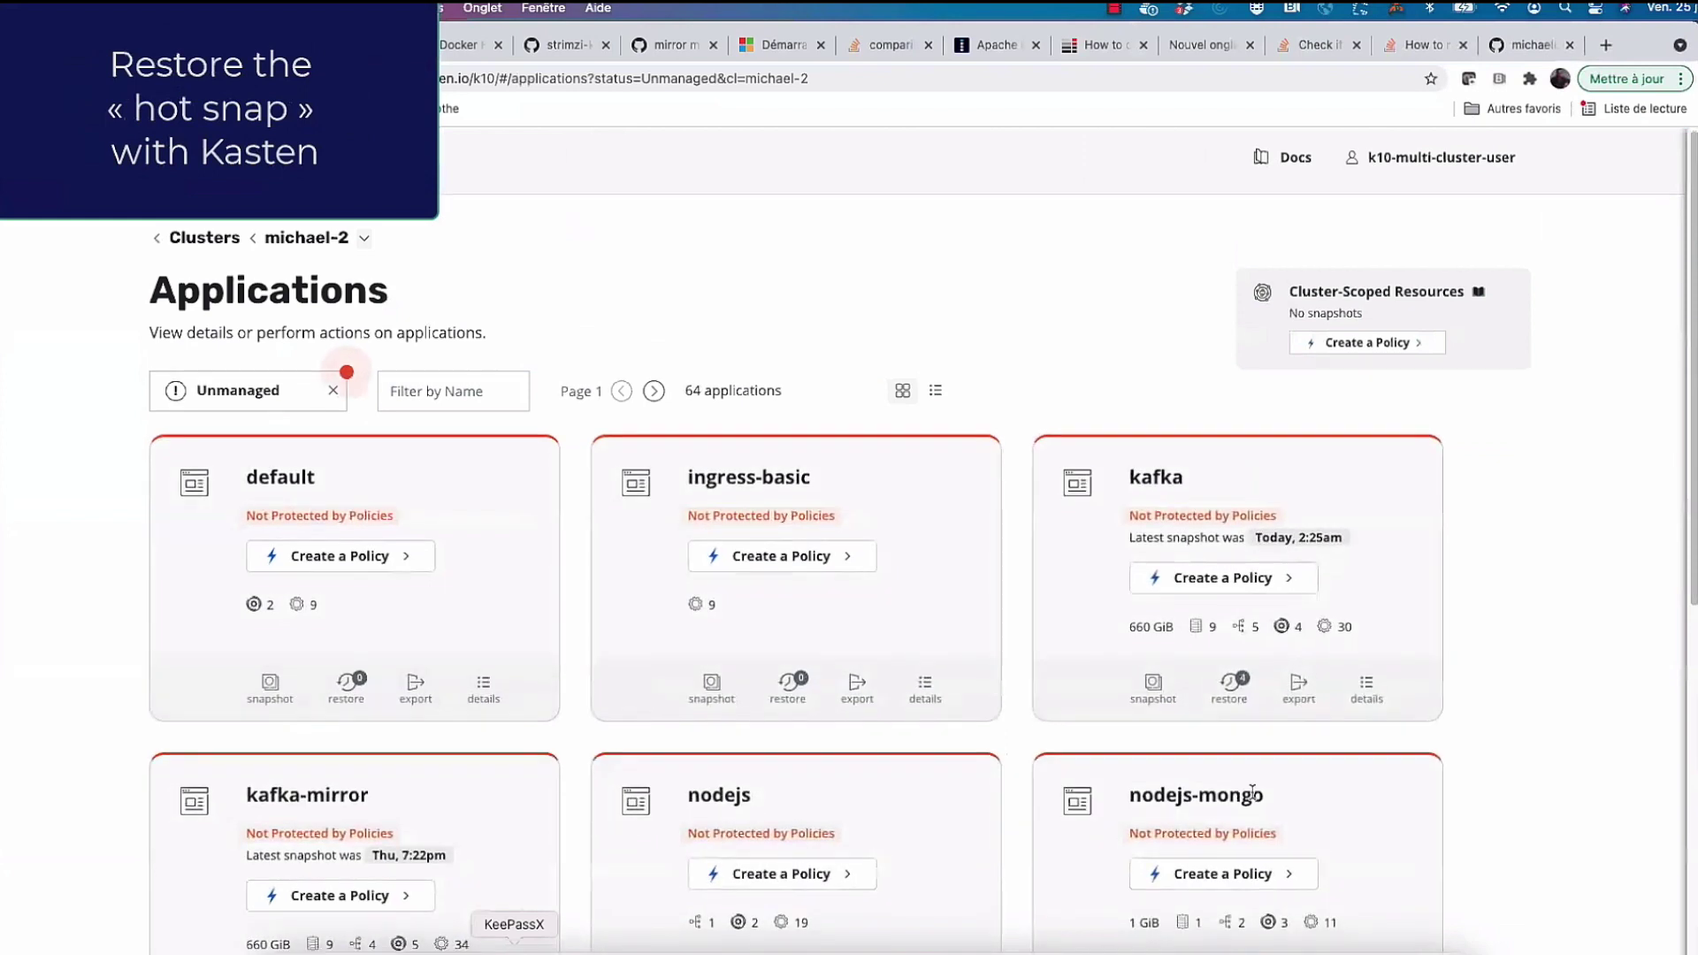
left_click(1227, 683)
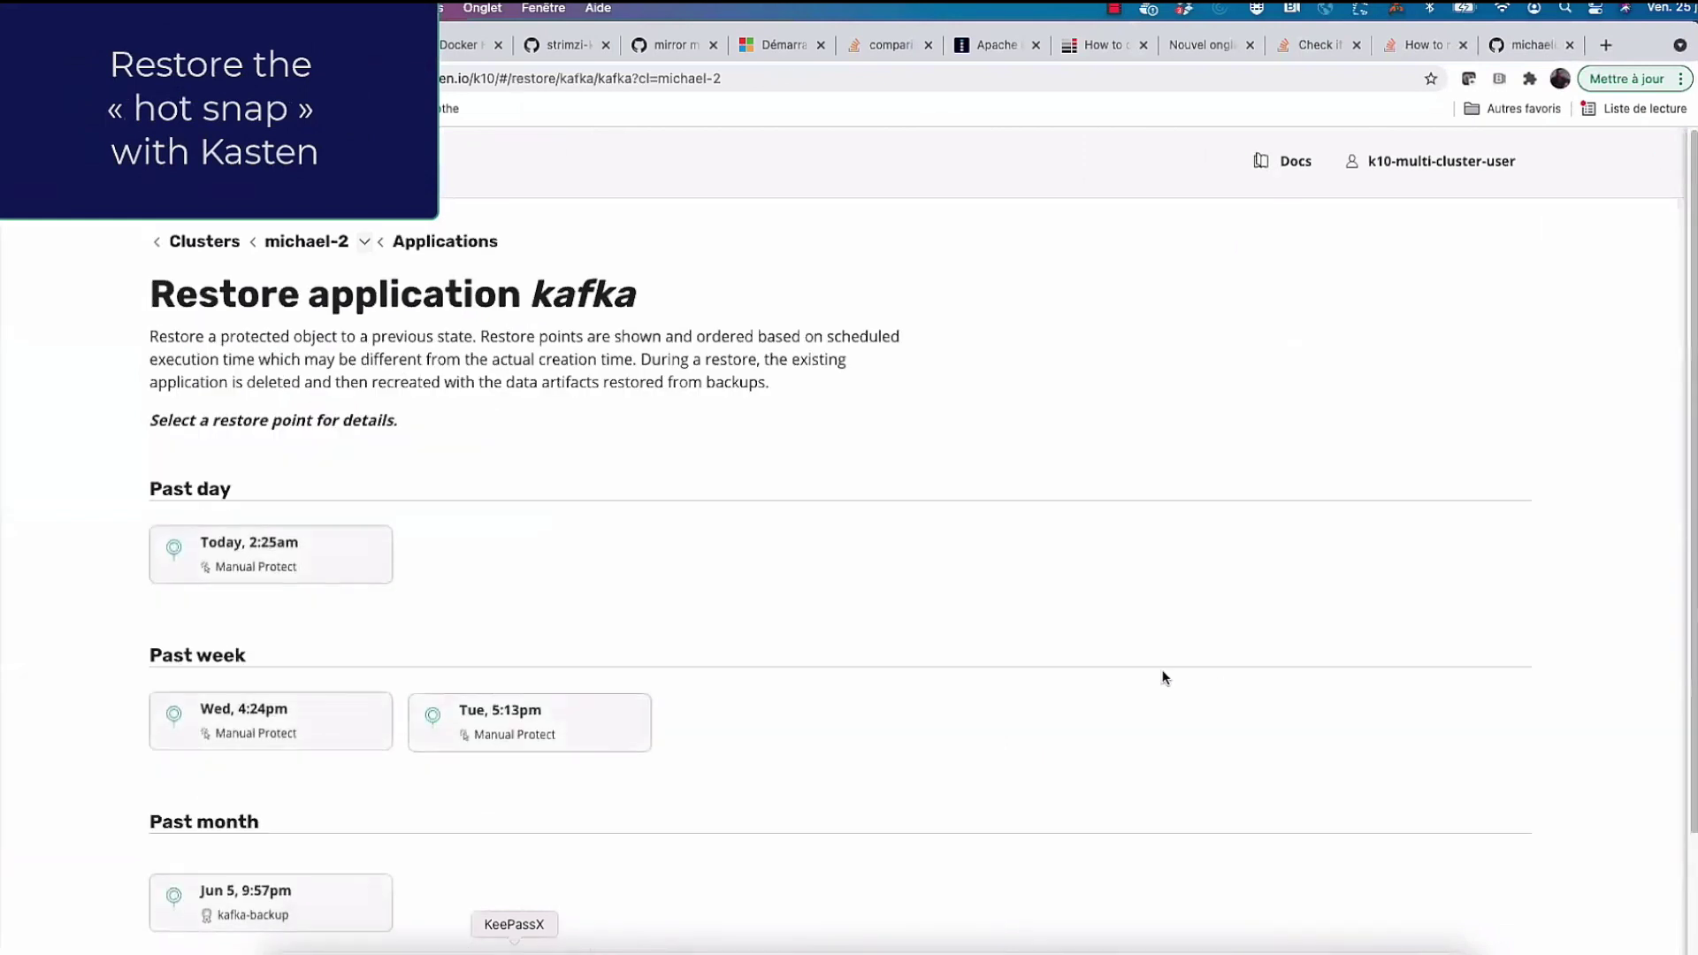
left_click(304, 552)
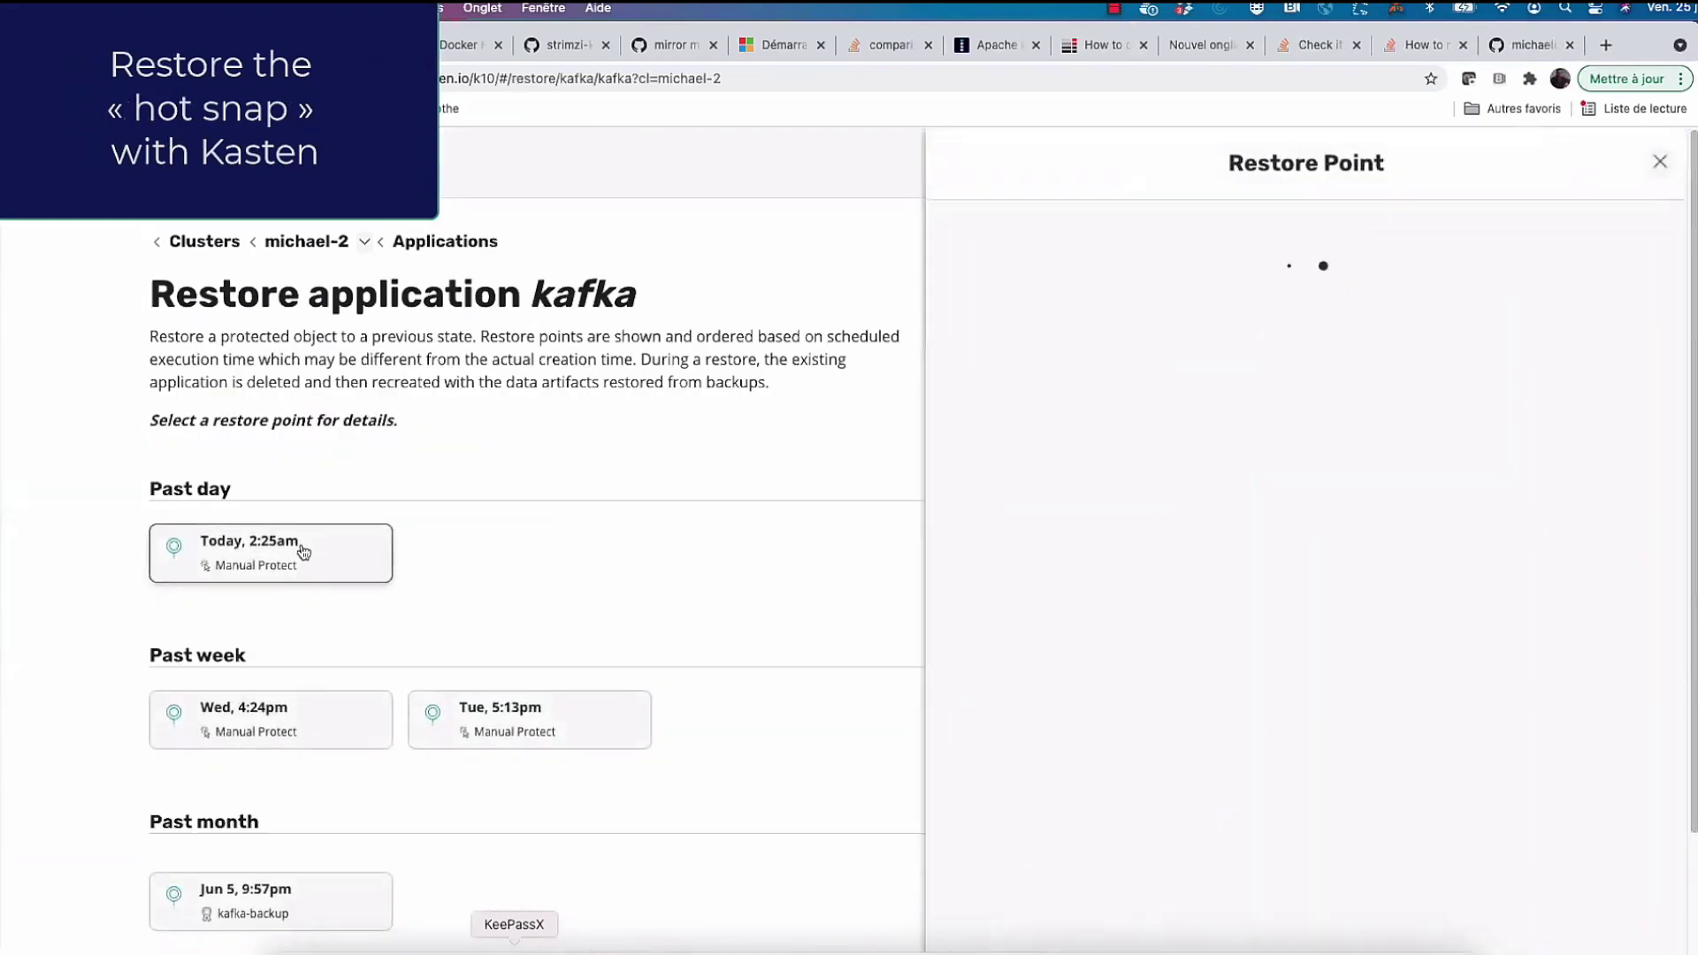
Step: Restore the kafka application with all volume snapshots selected and all spec artifacts deselected
scroll(1407, 766, "down", 5)
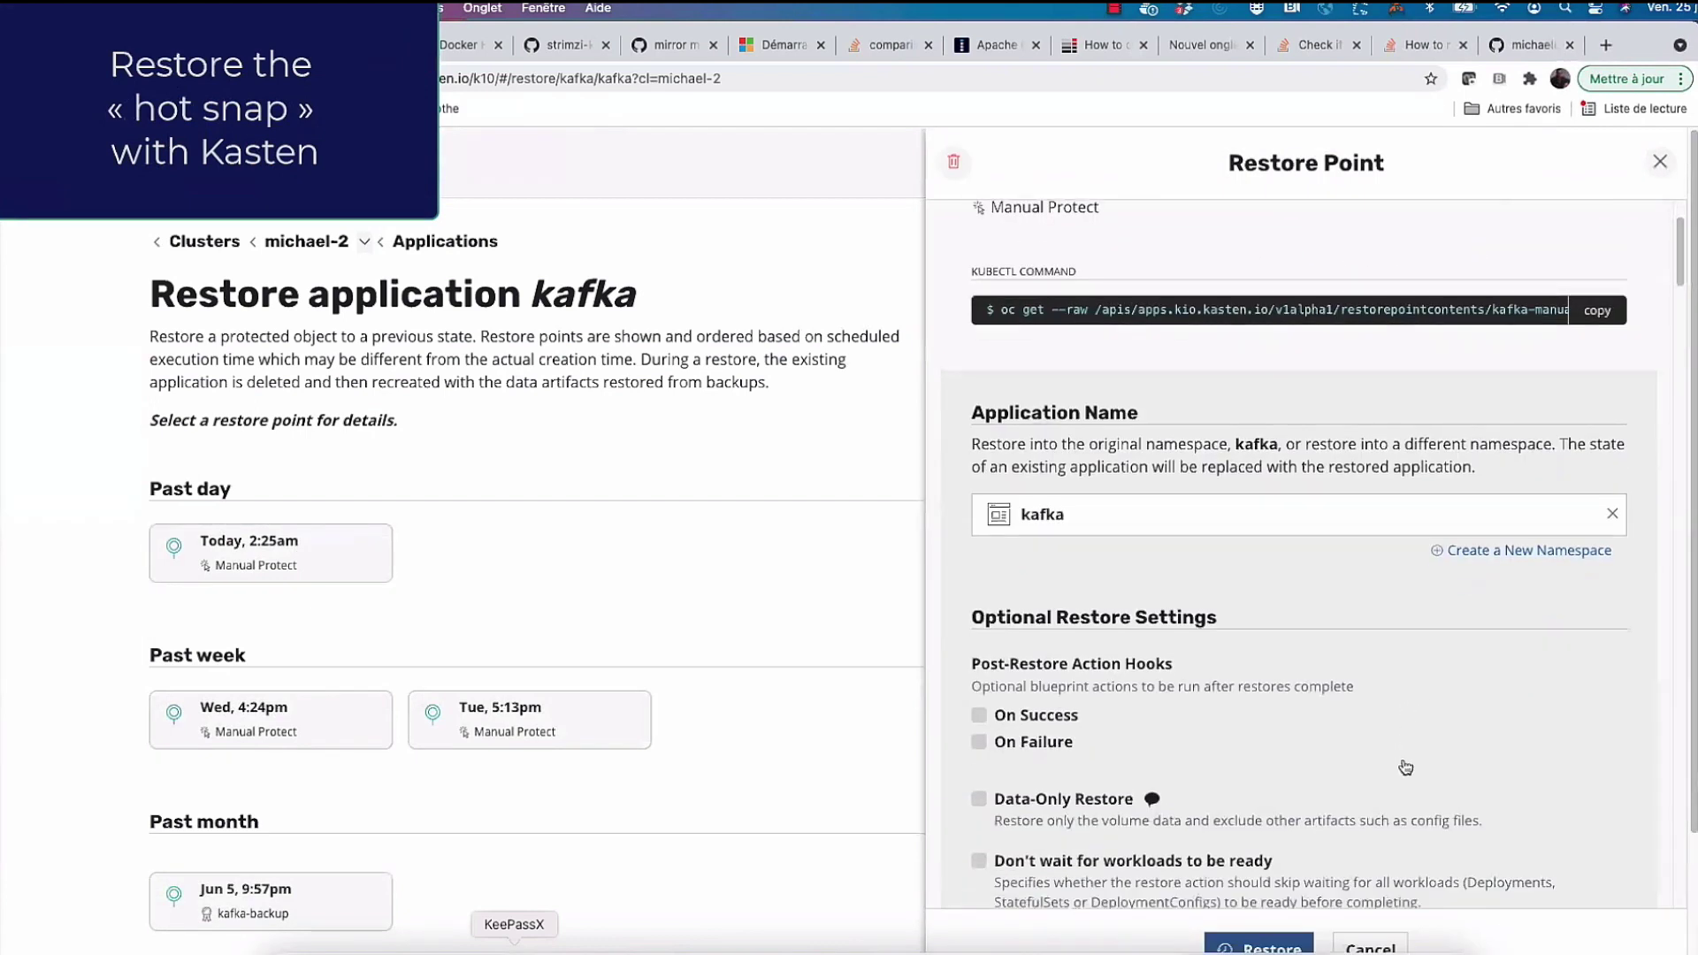
scroll(1407, 766, "down", 3)
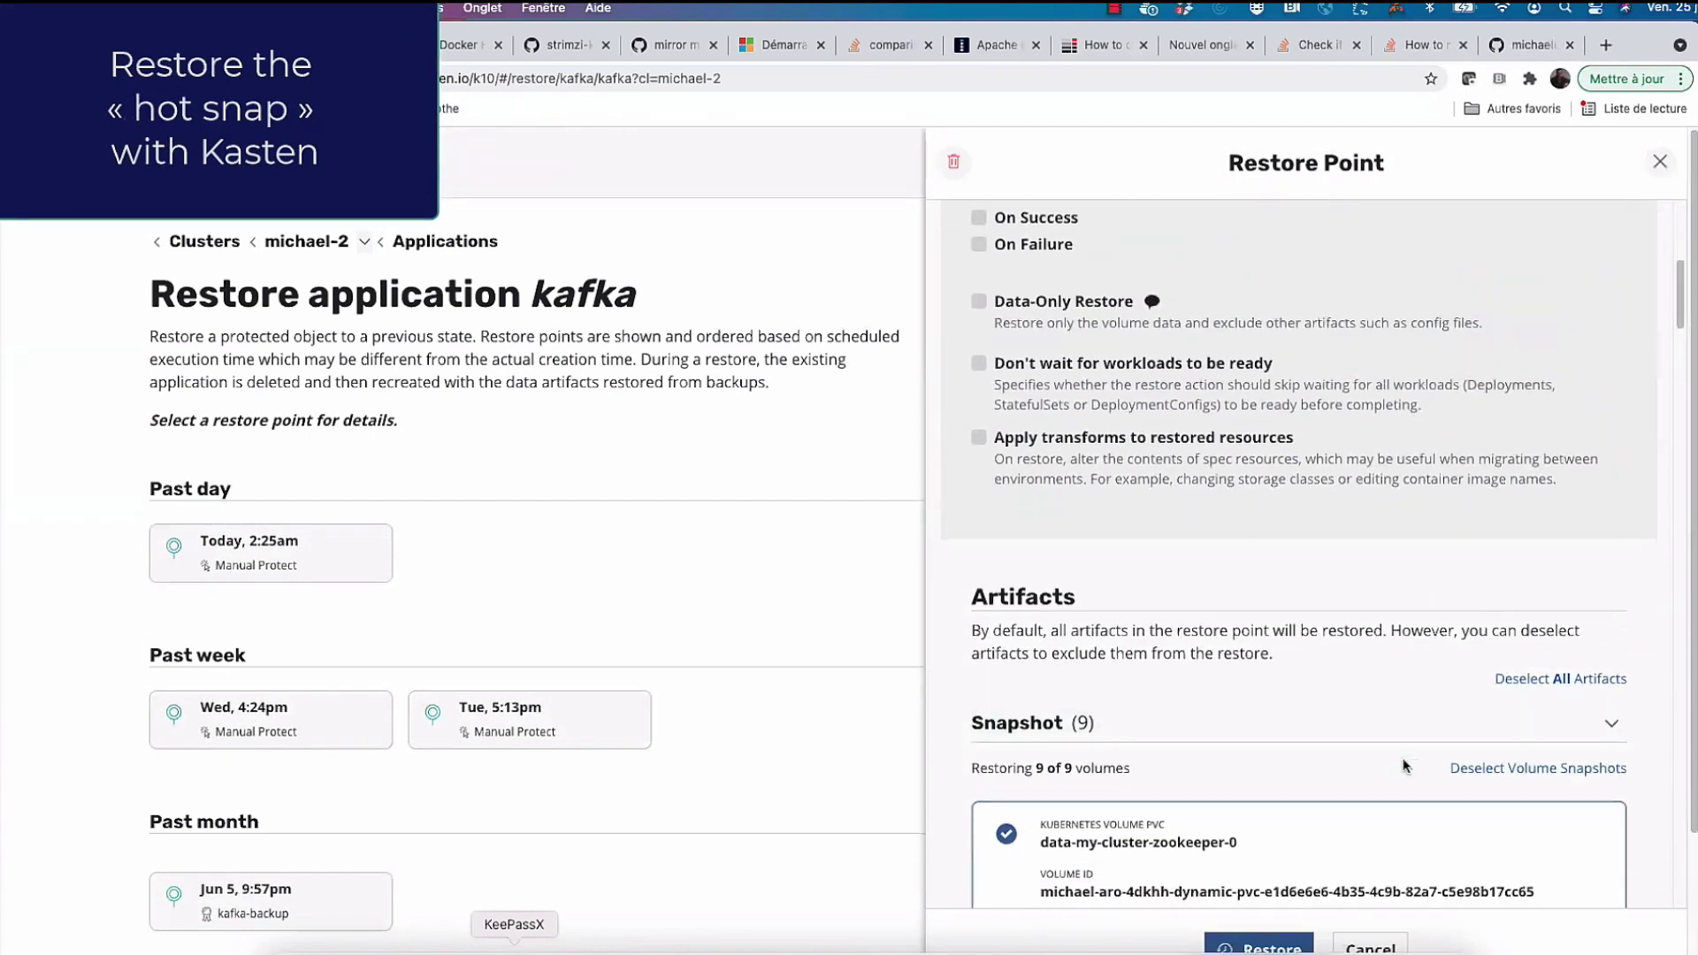
scroll(1407, 766, "down", 6)
scroll(1404, 766, "up", 5)
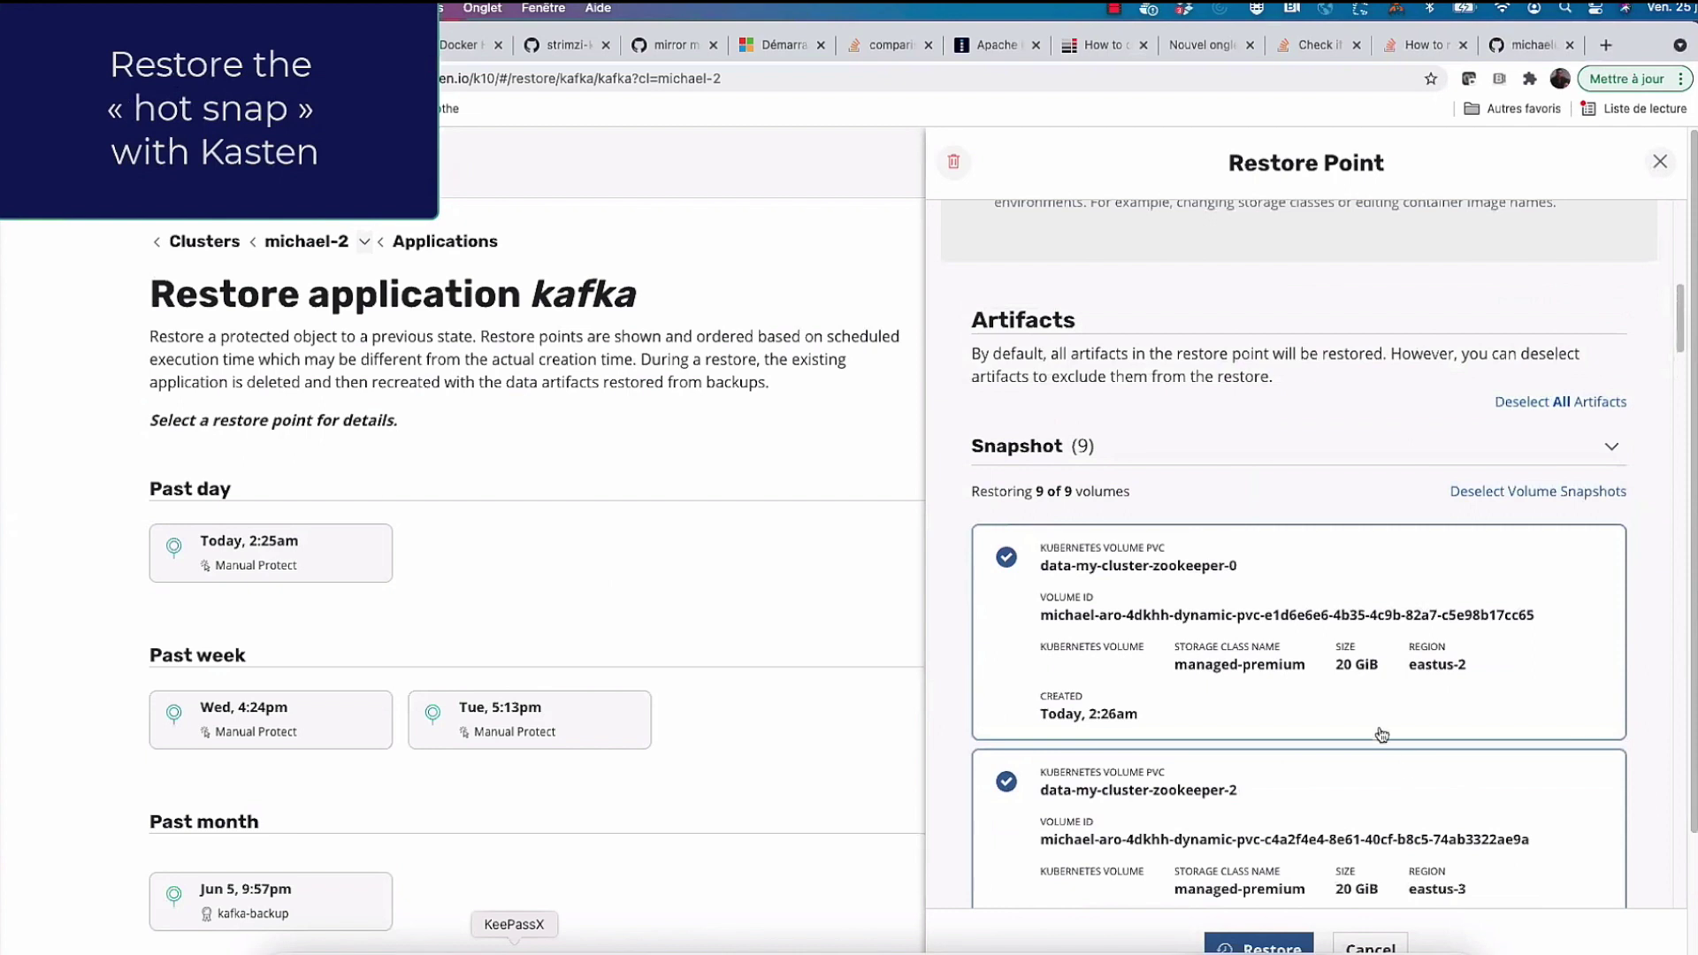
left_click_drag(971, 492, 1123, 494)
scroll(1221, 634, "down", 15)
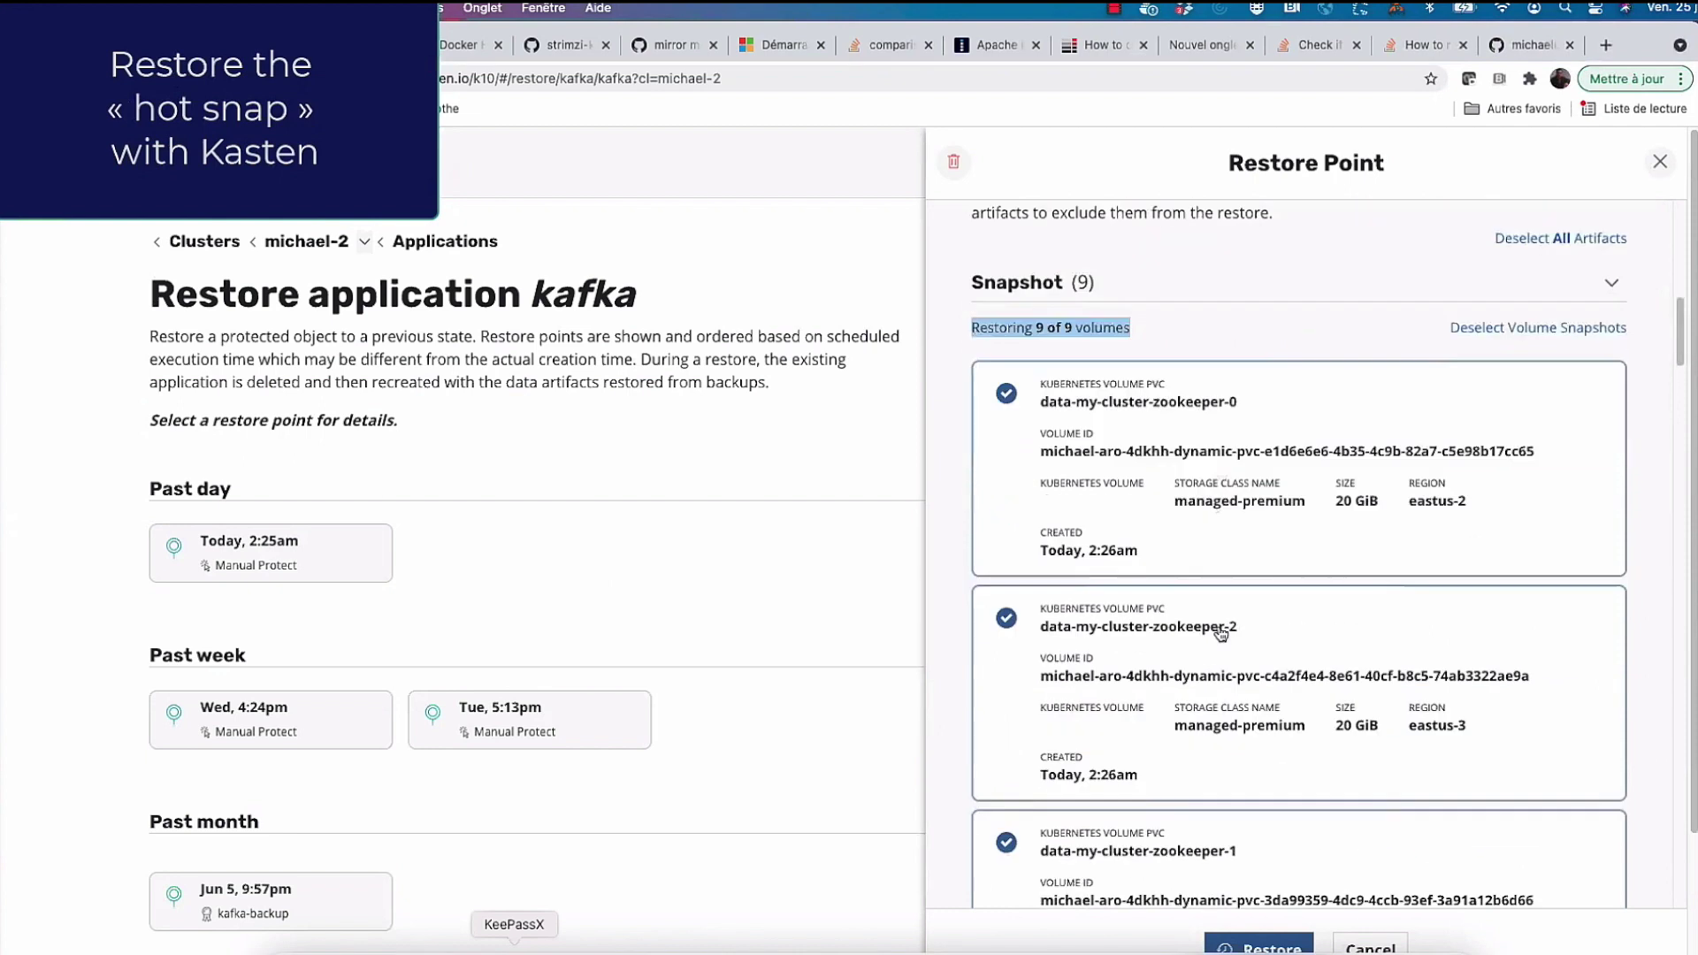
scroll(1221, 634, "down", 10)
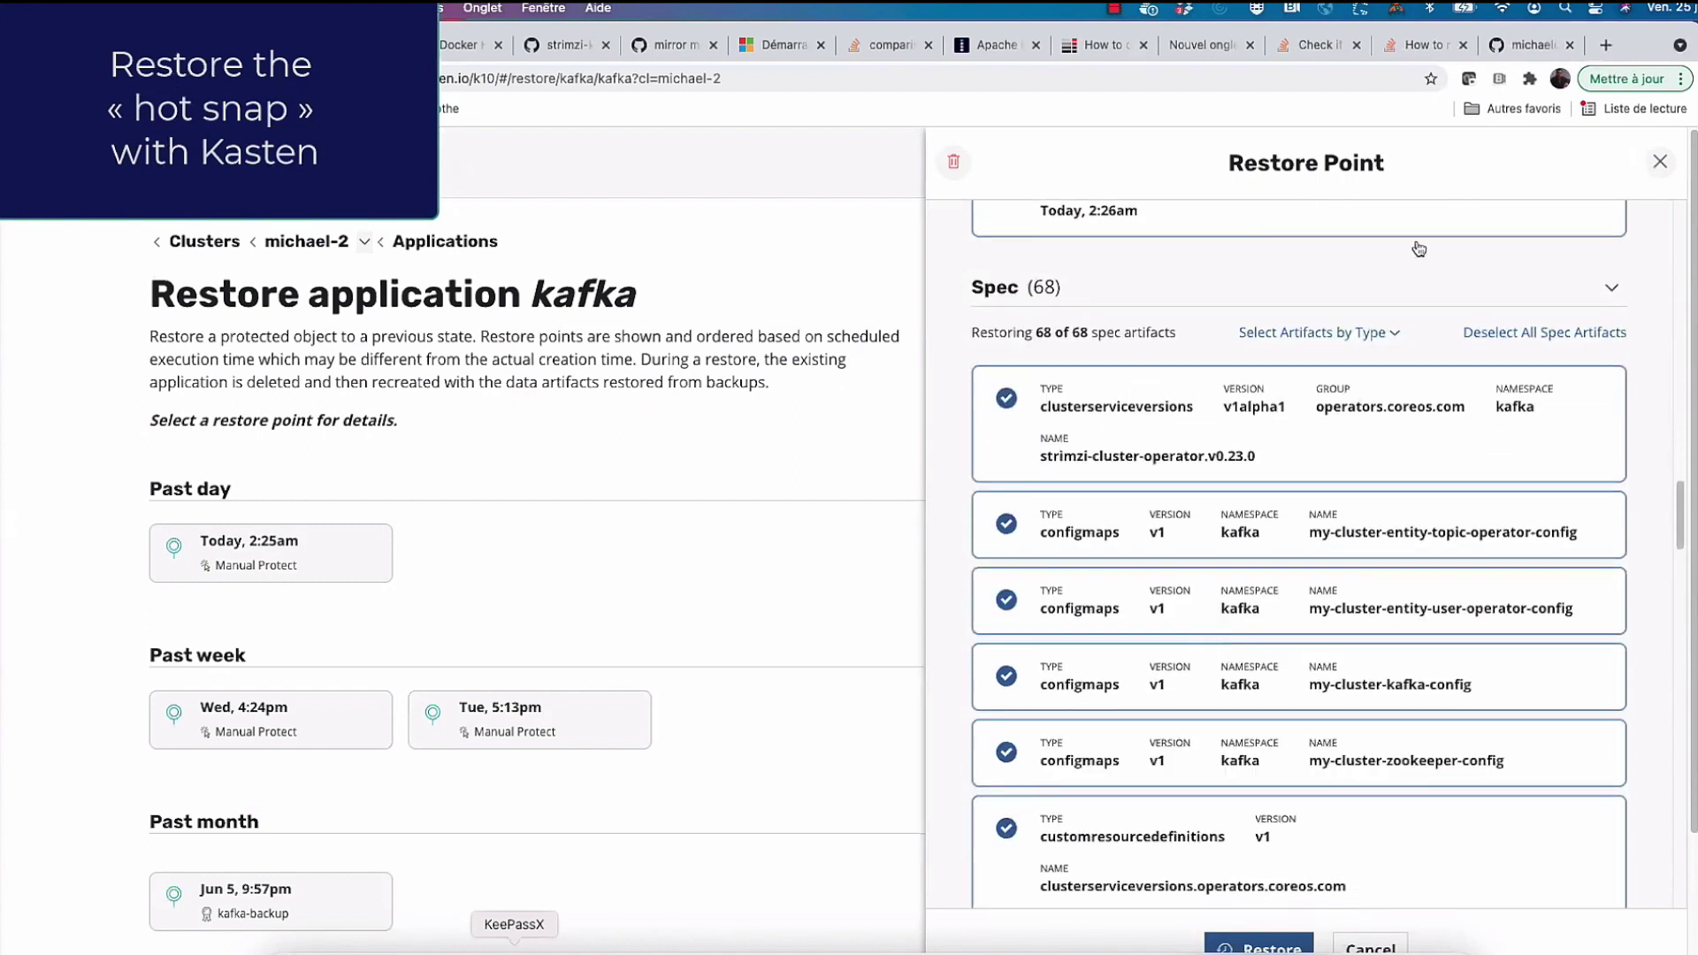
left_click(1539, 337)
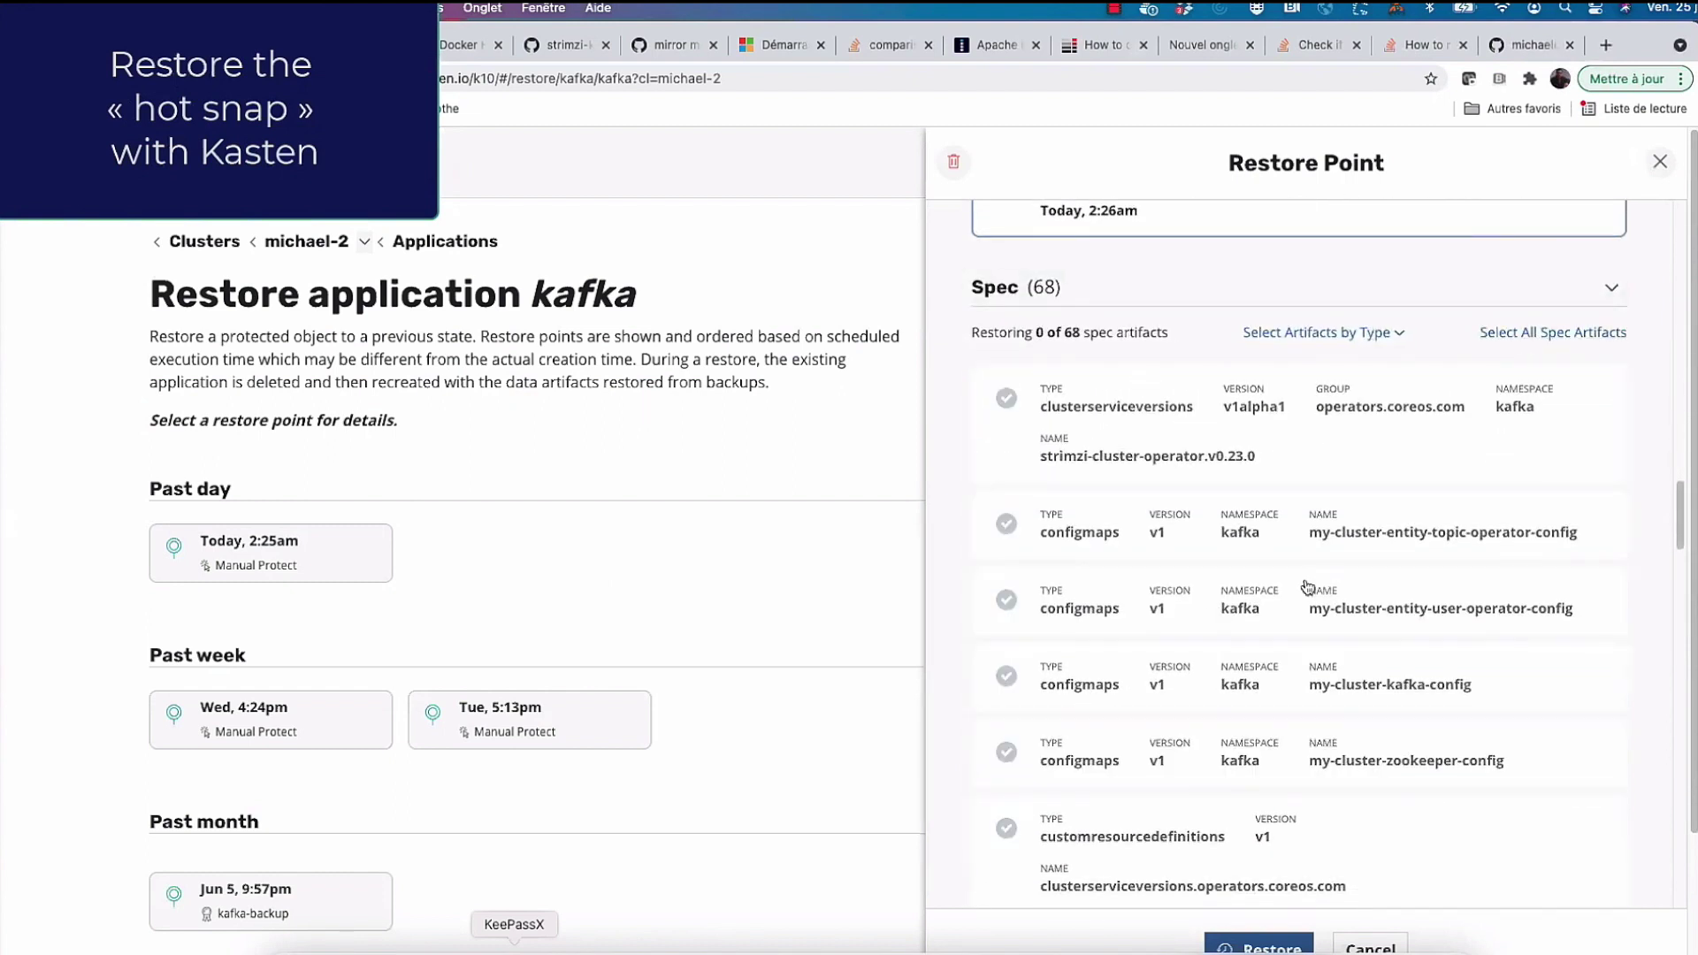
left_click(1257, 947)
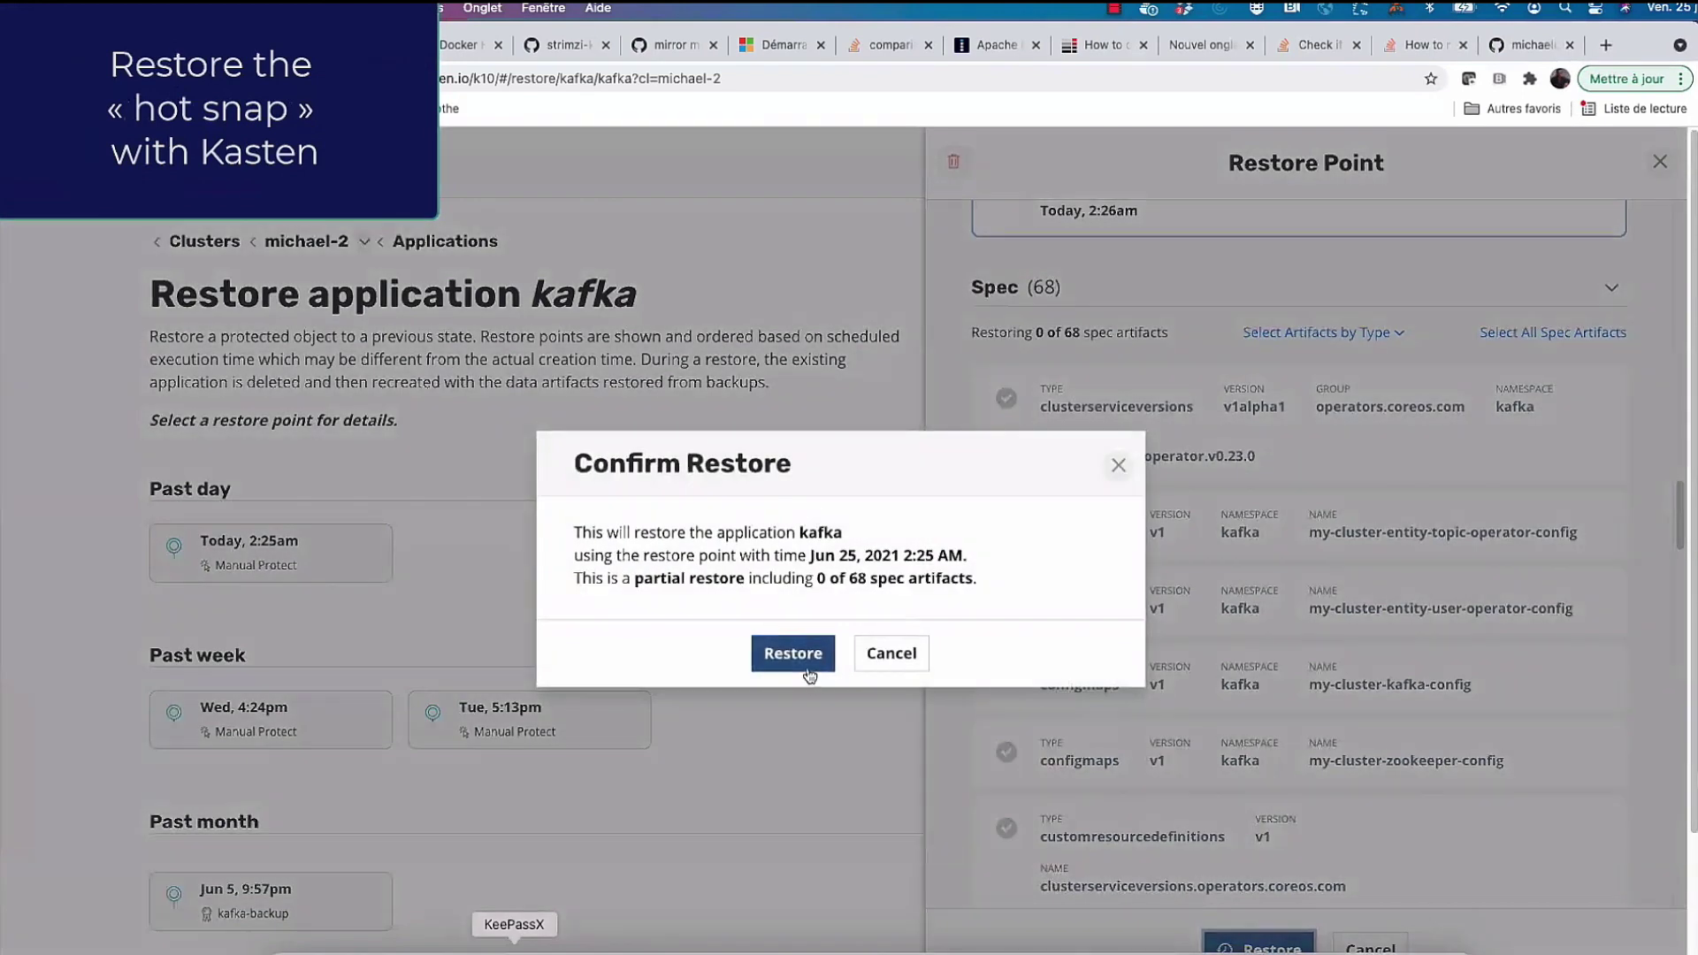
left_click(809, 674)
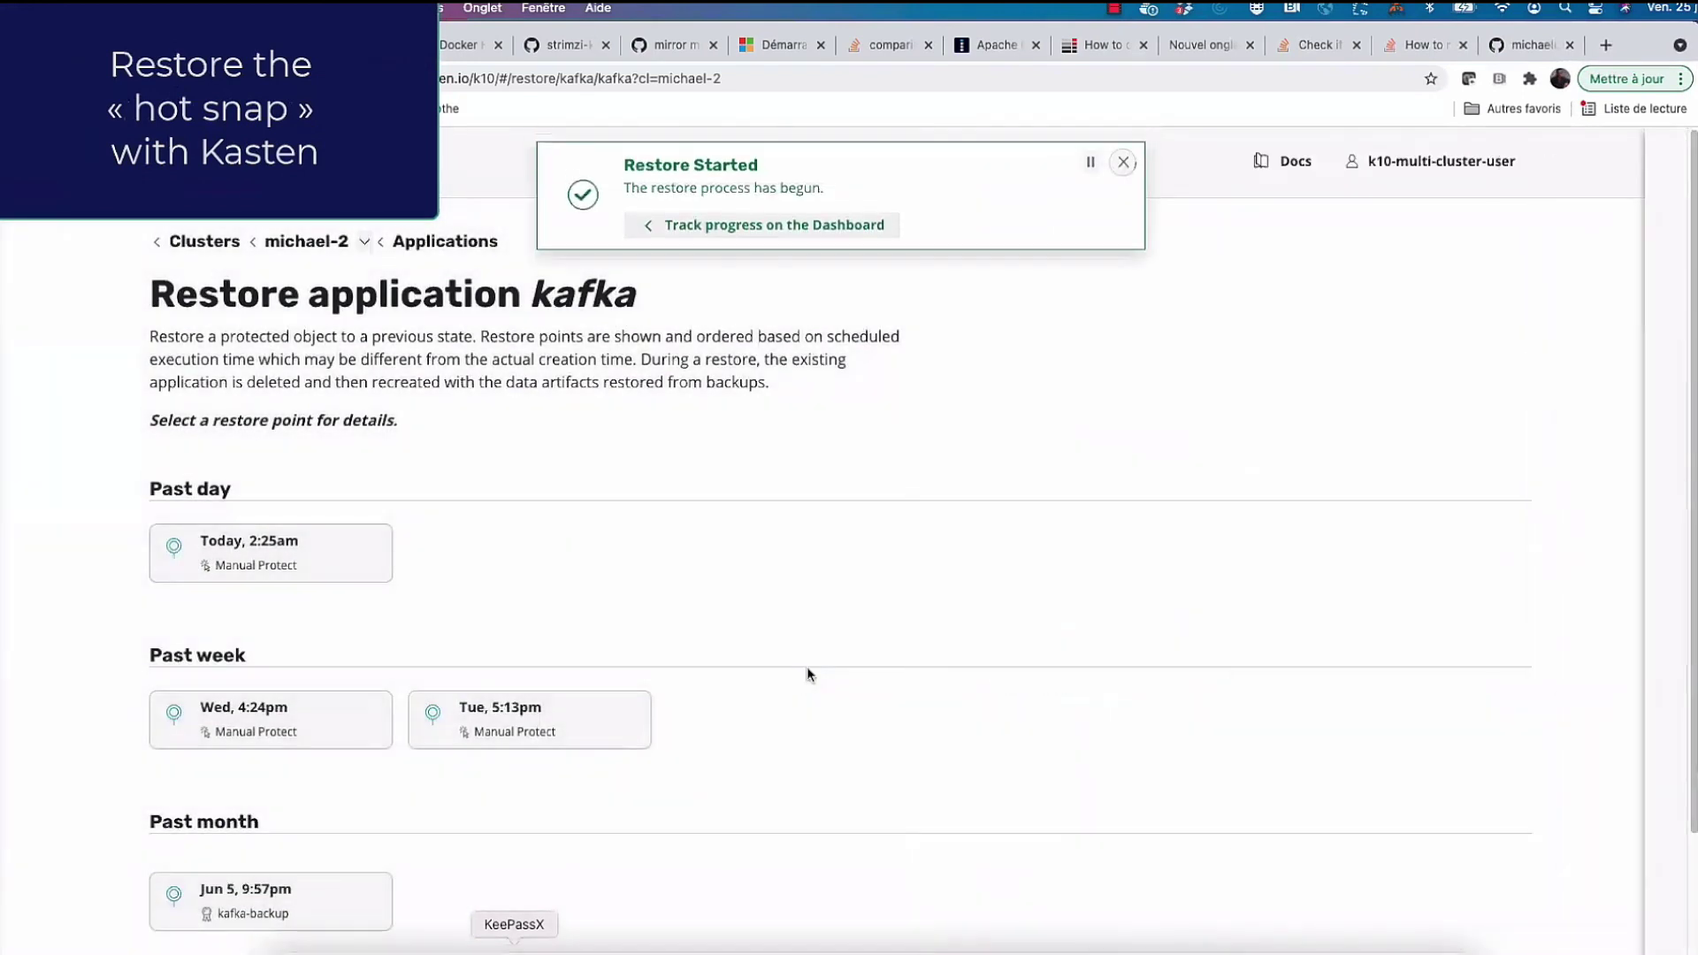
Step: Track the kafka restore on the dashboard and examine its action details
scroll(732, 683, "down", 5)
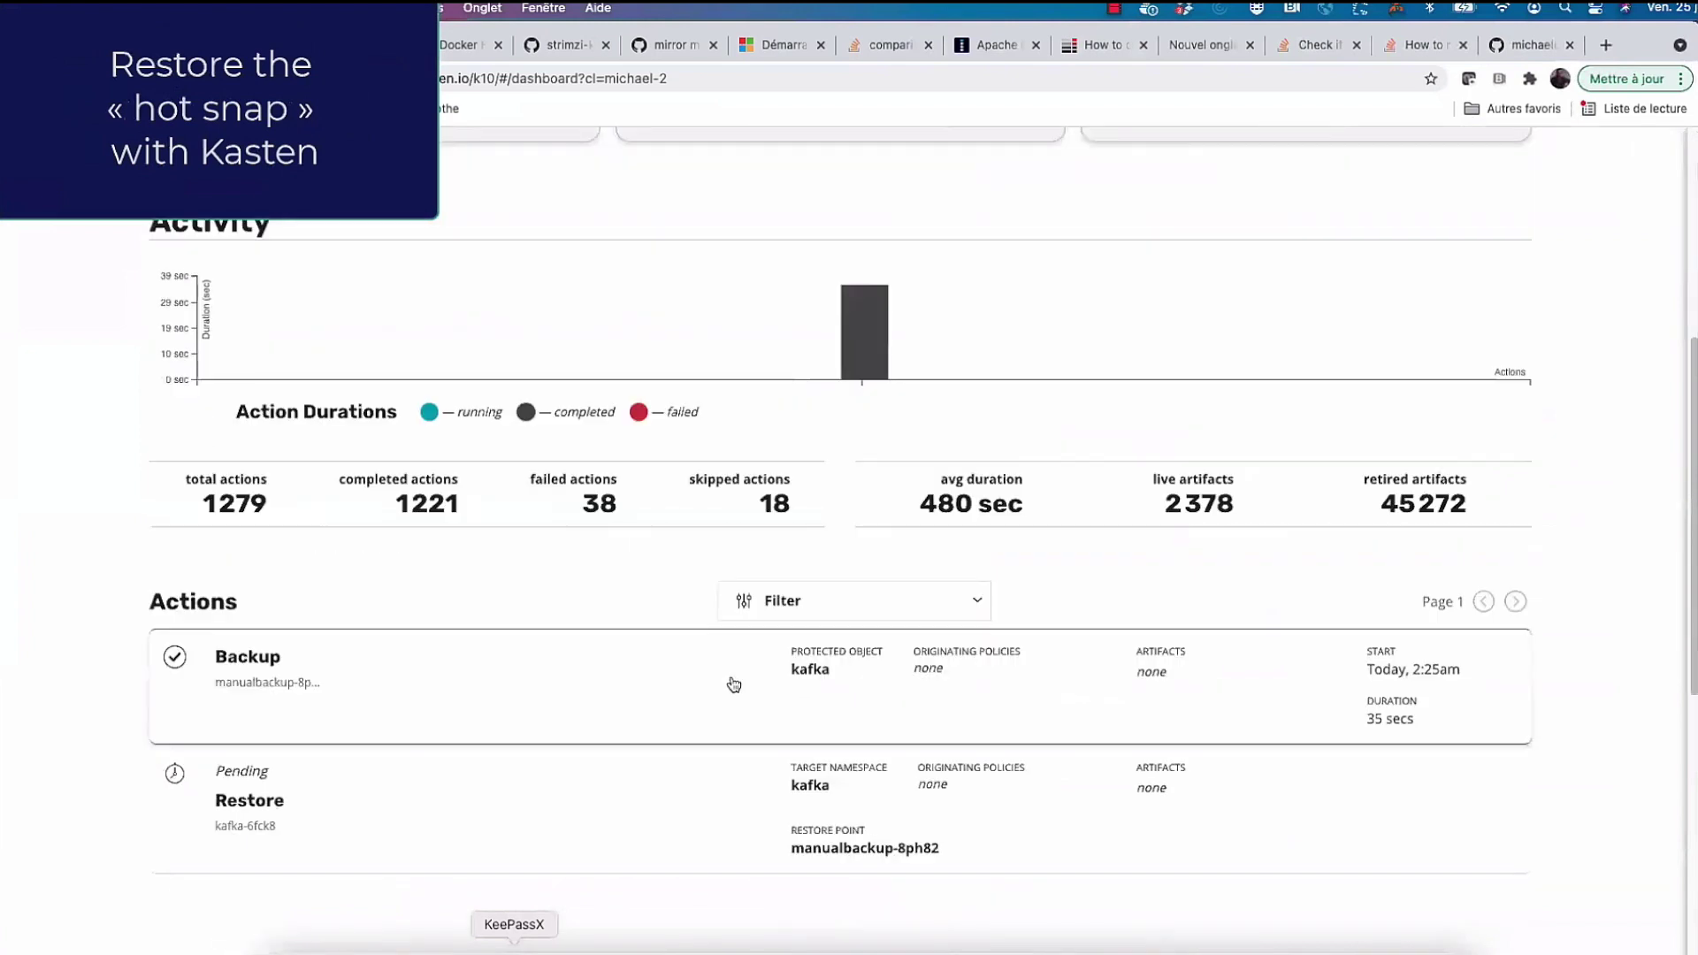
scroll(734, 685, "down", 1)
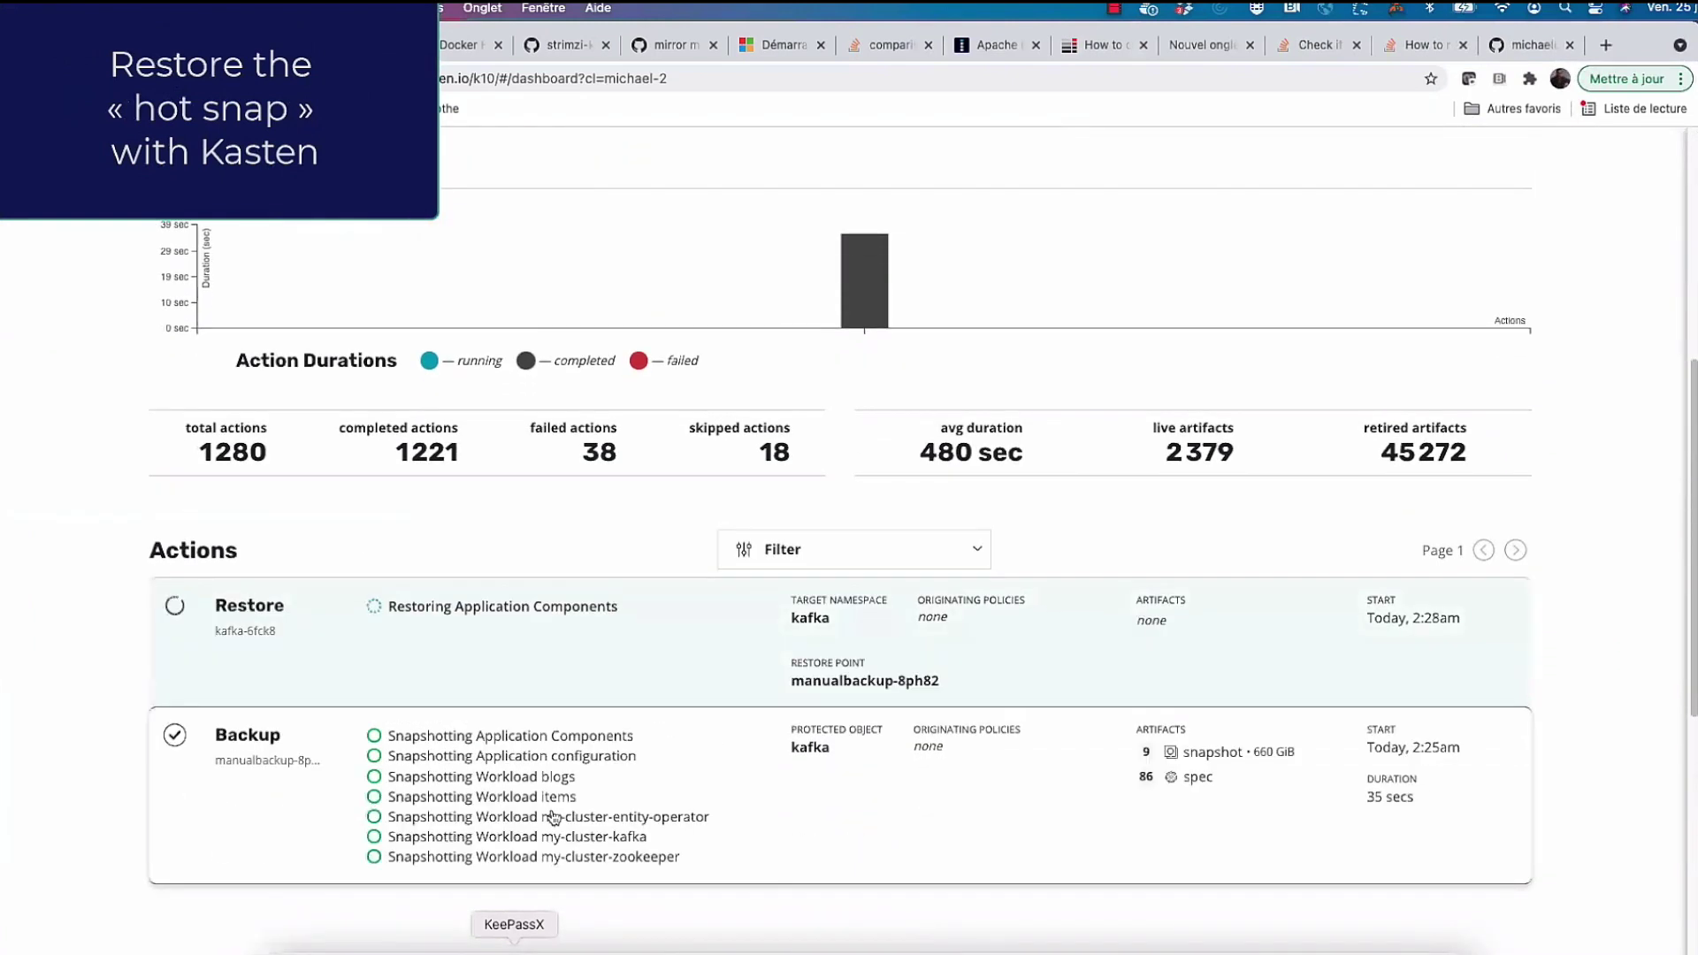
left_click(576, 647)
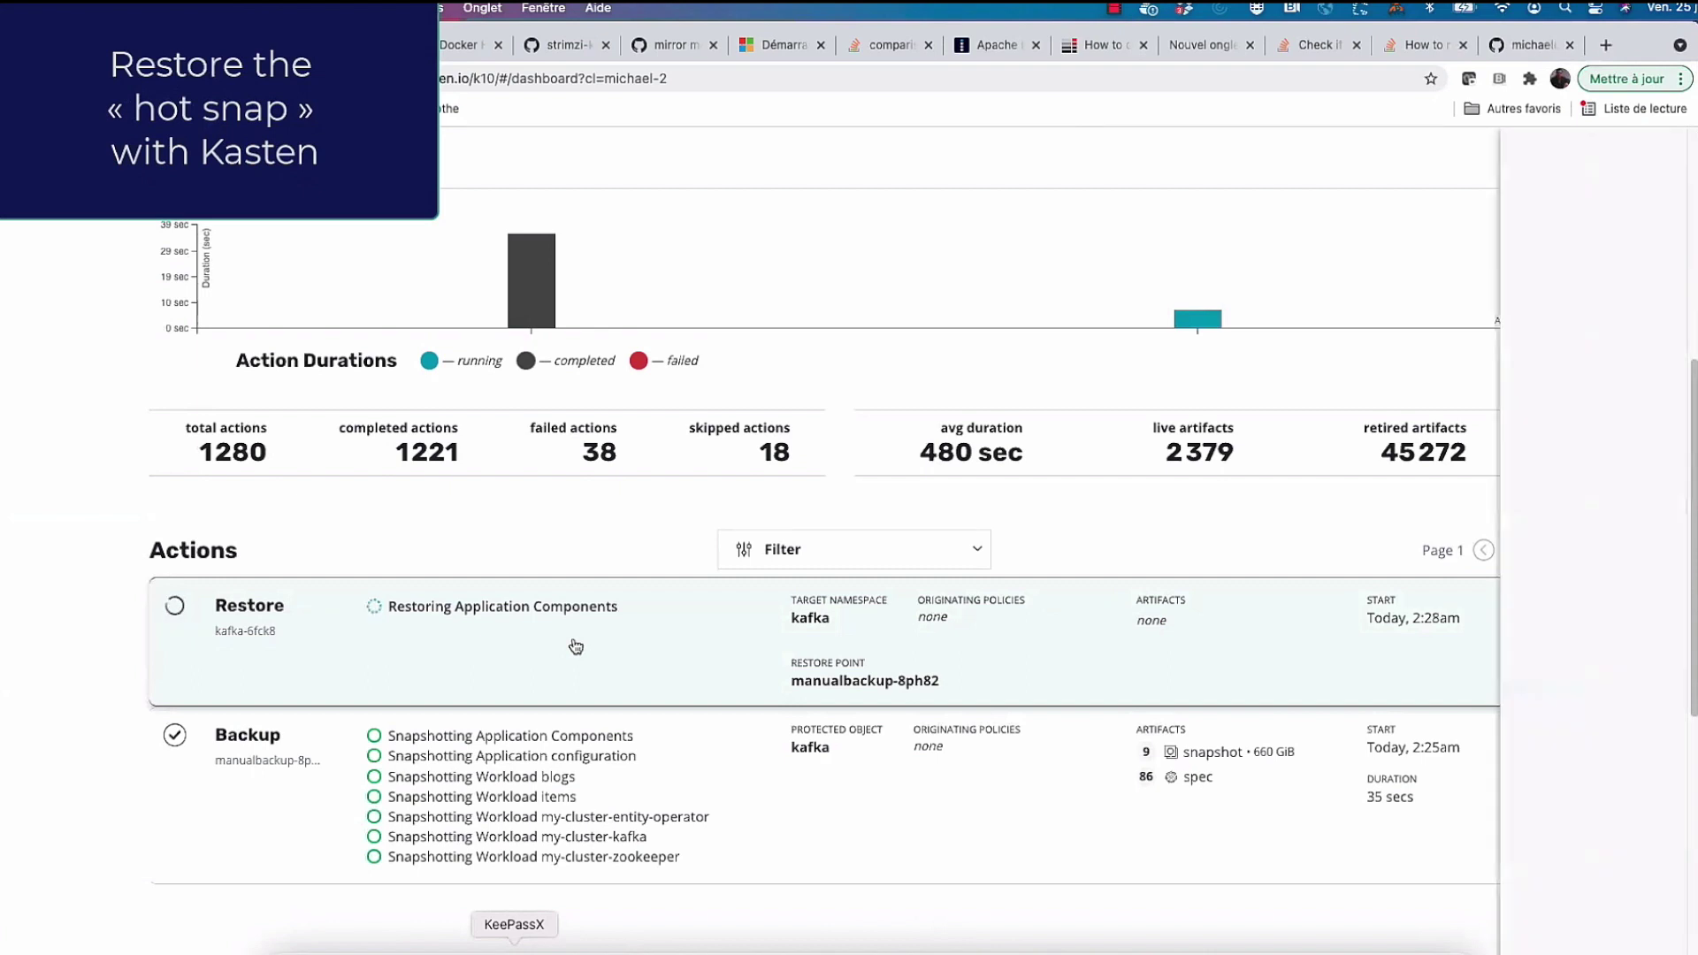
scroll(1358, 809, "down", 2)
left_click(1340, 766)
scroll(1371, 824, "down", 2)
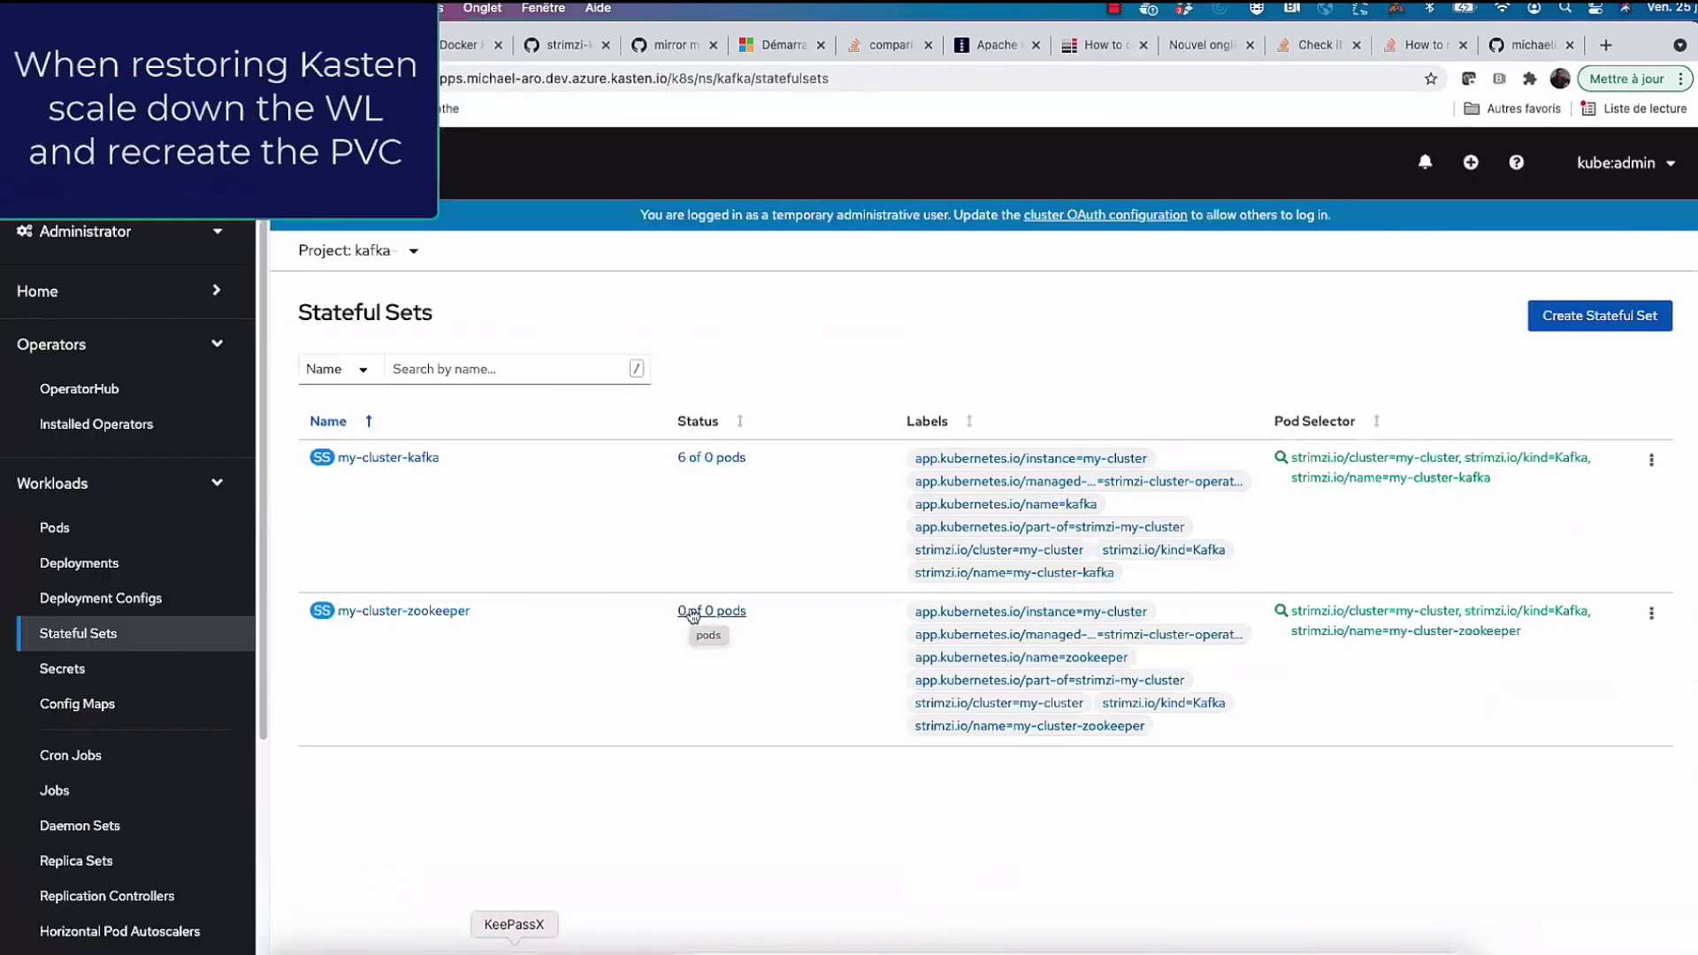
Step: Check the my-cluster-kafka stateful set's pods and the kafka project's persistent volume claims, and return to the stateful sets
left_click(681, 458)
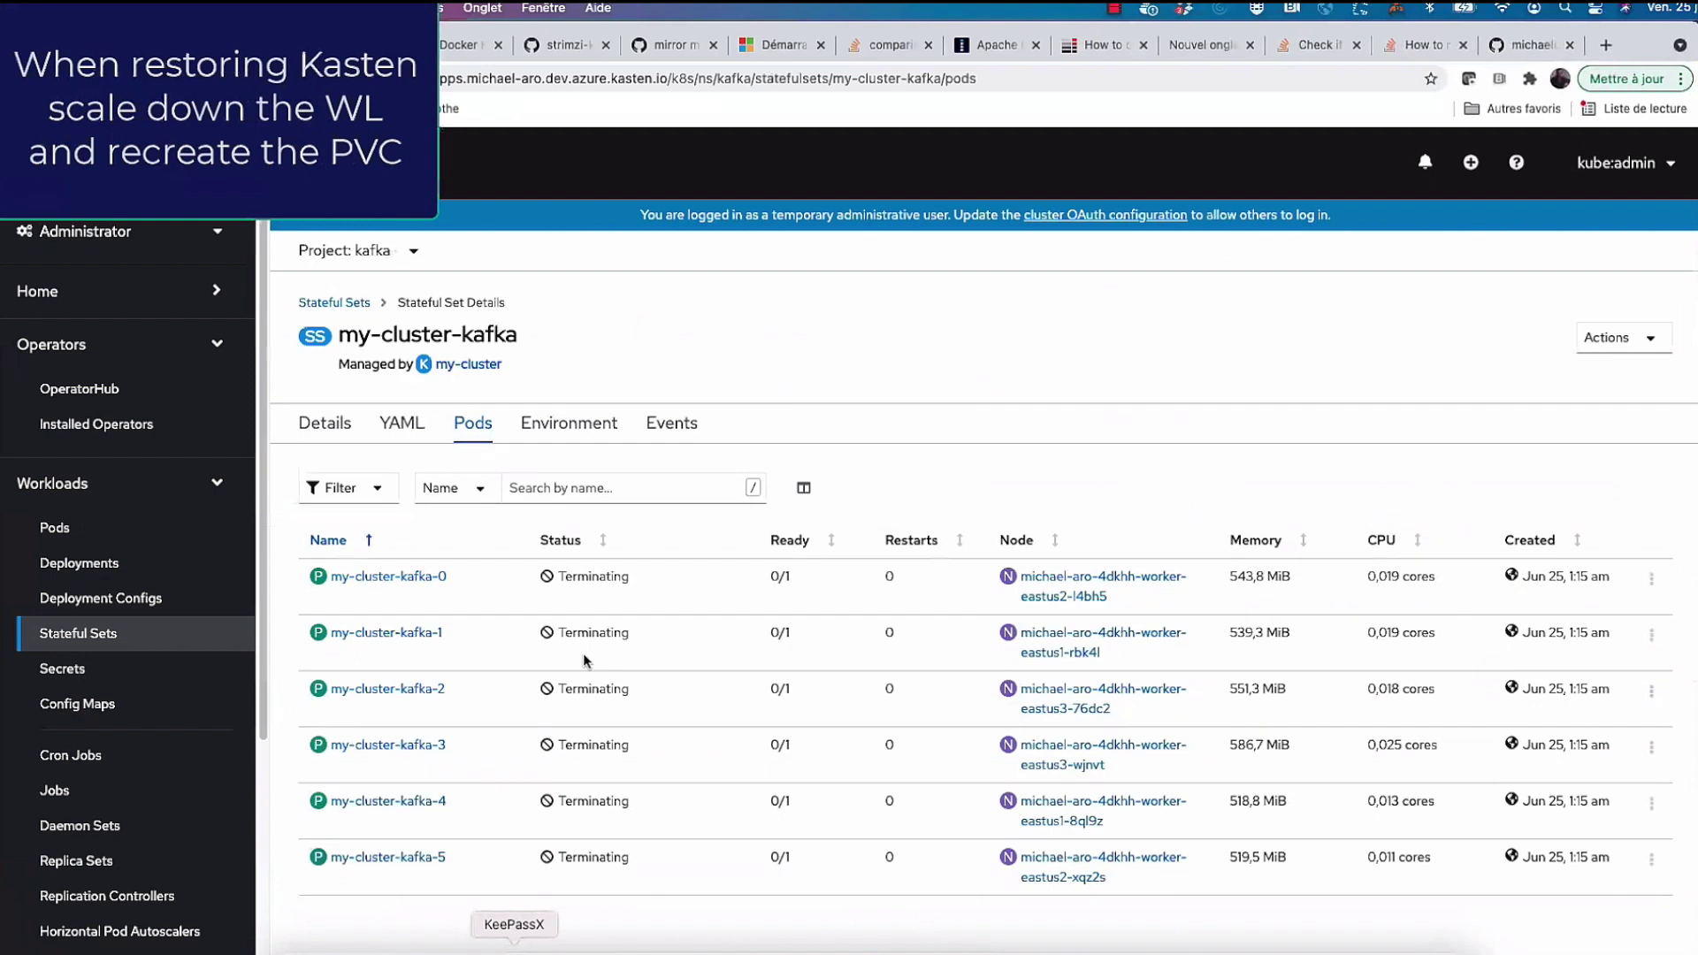
scroll(123, 619, "down", 5)
left_click(115, 837)
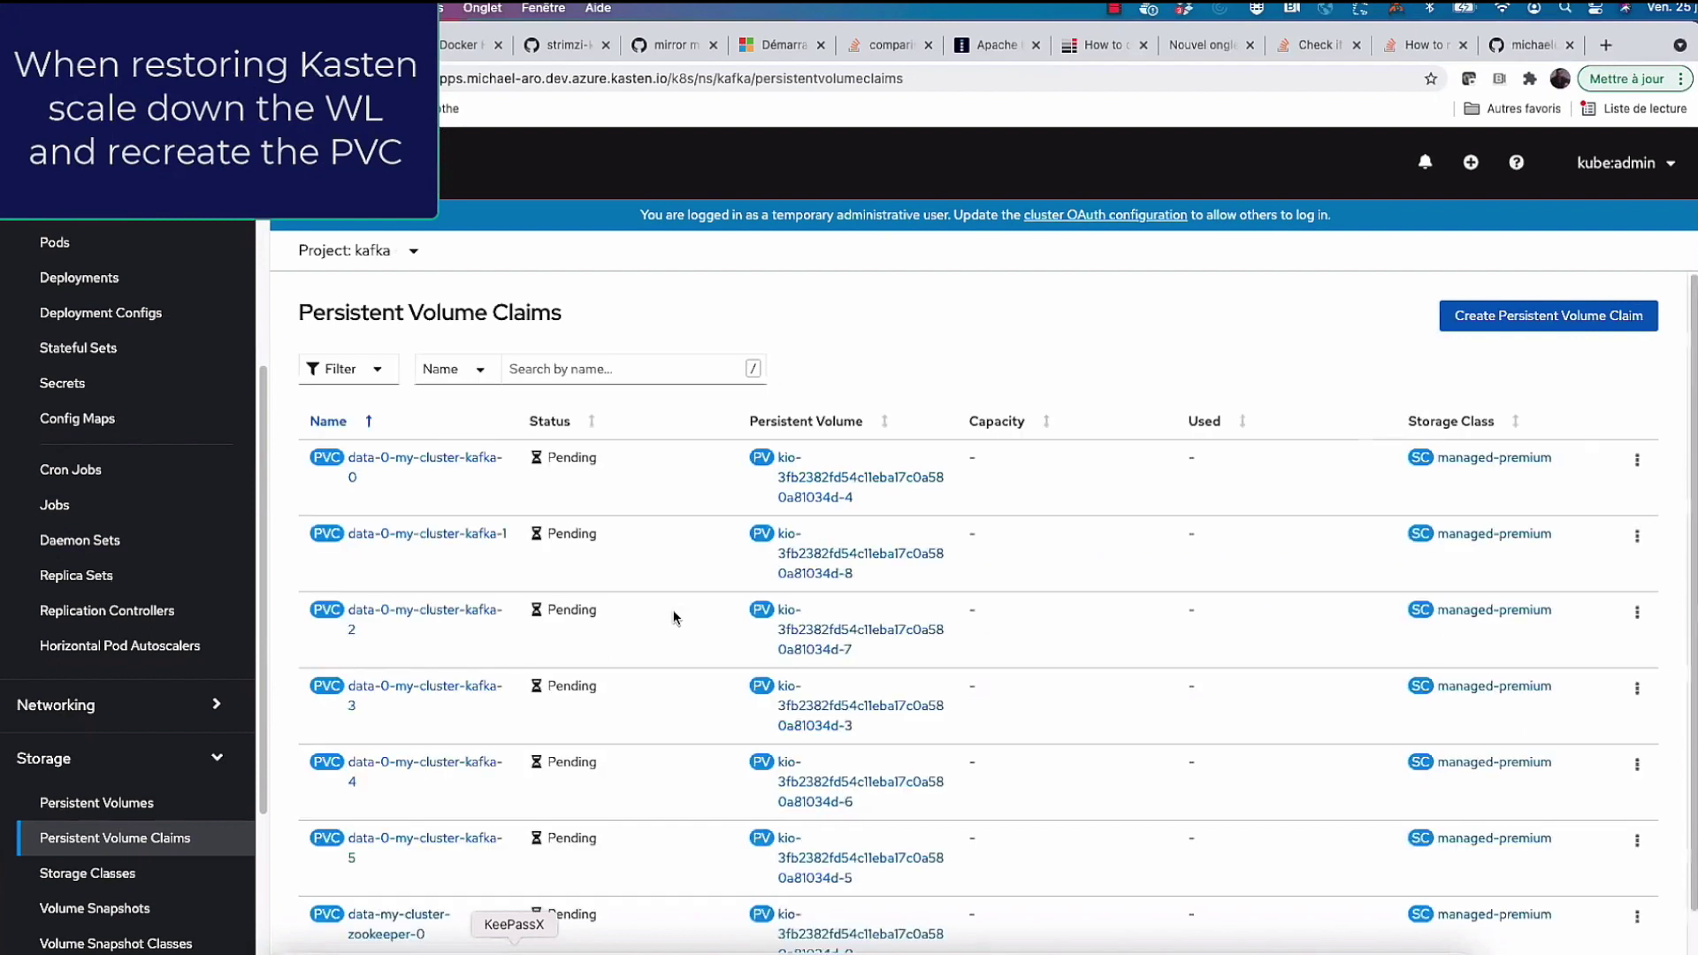
scroll(674, 618, "down", 2)
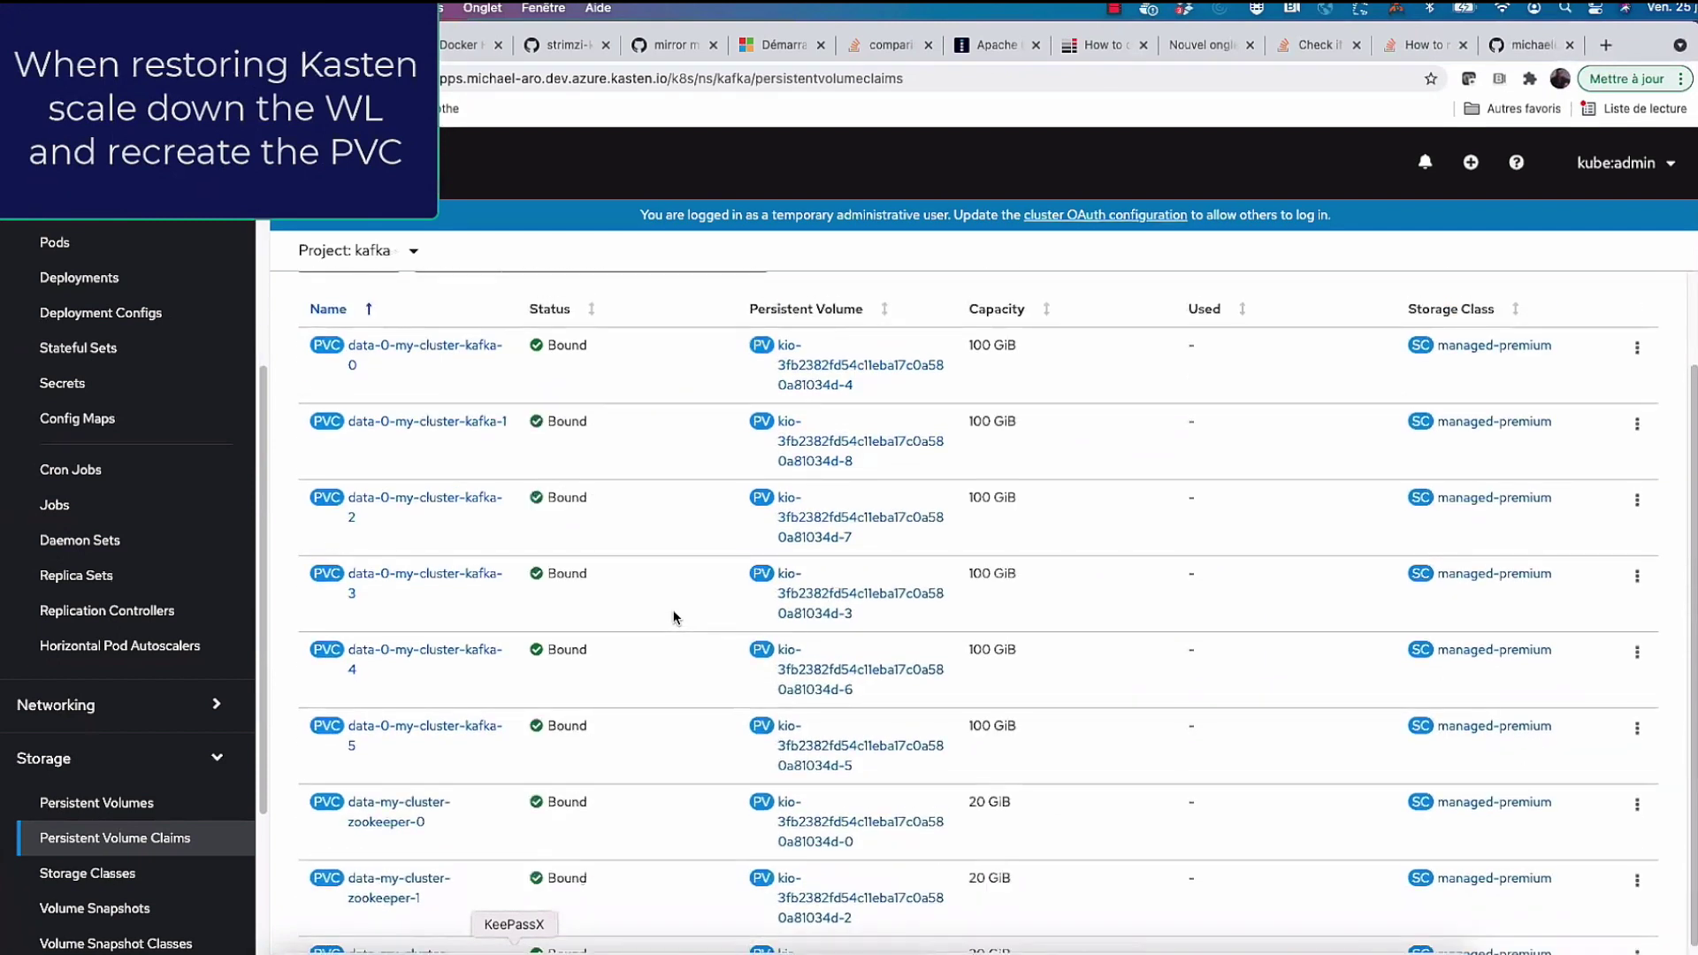
left_click(124, 351)
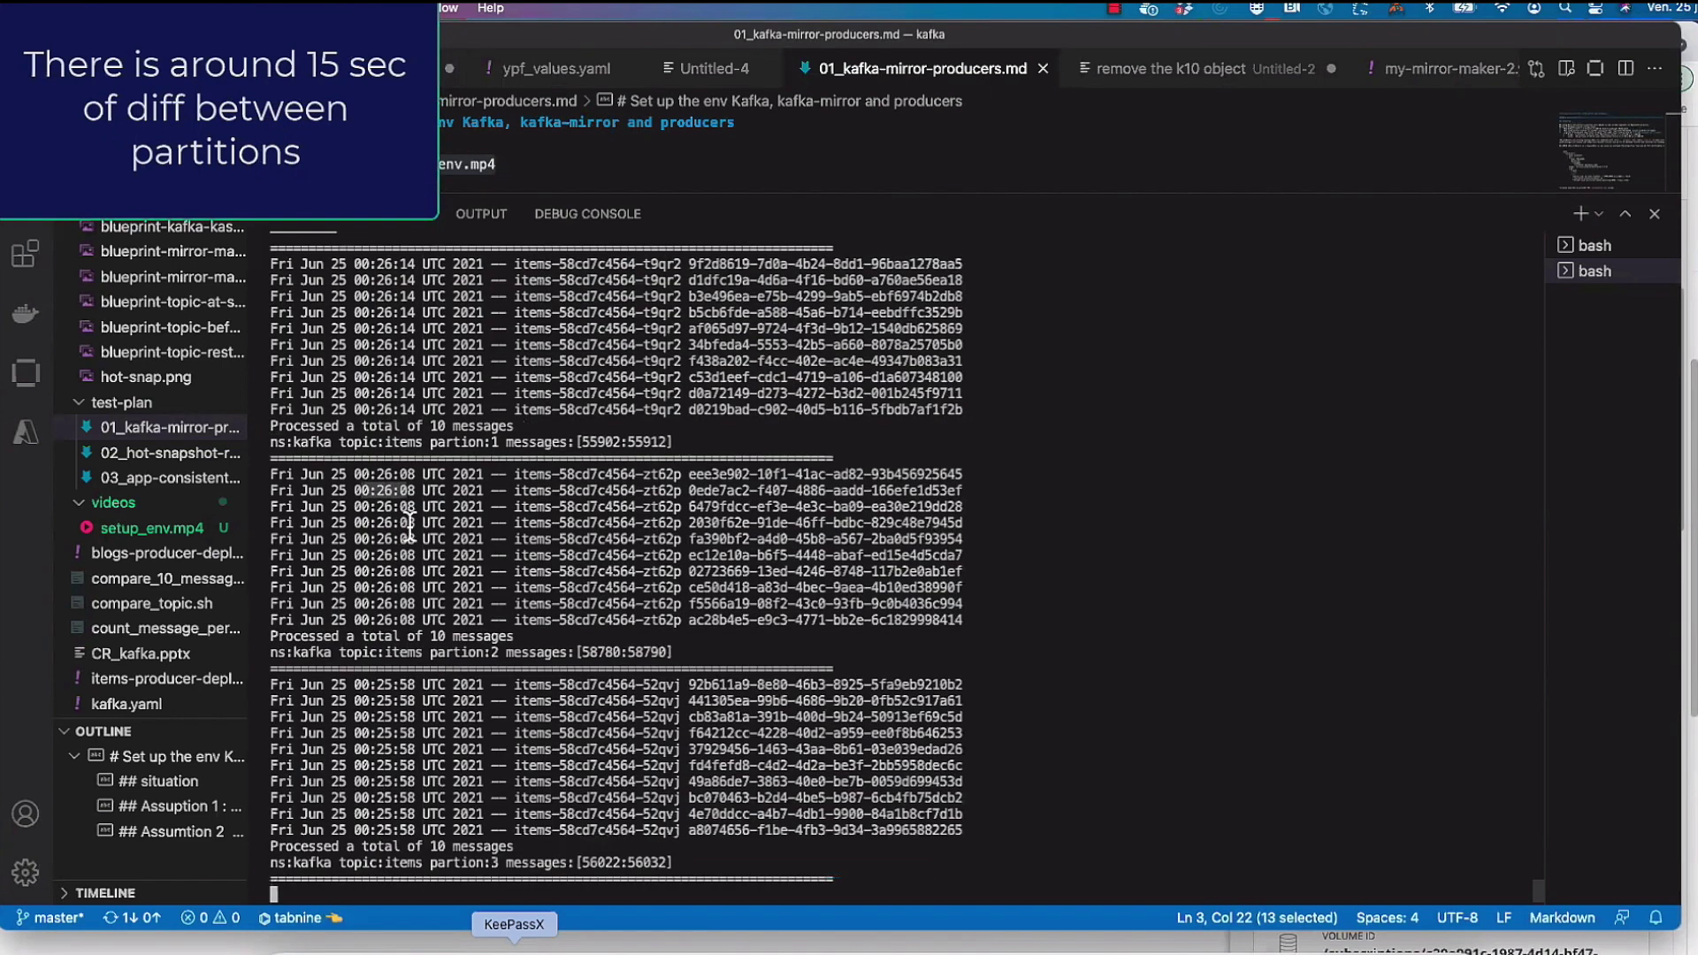
Step: Check the items partitions' message timestamps in the VS Code terminal, and run "bash compare_topic.sh items 9 55003" to compare both clusters
left_click_drag(381, 830, 413, 829)
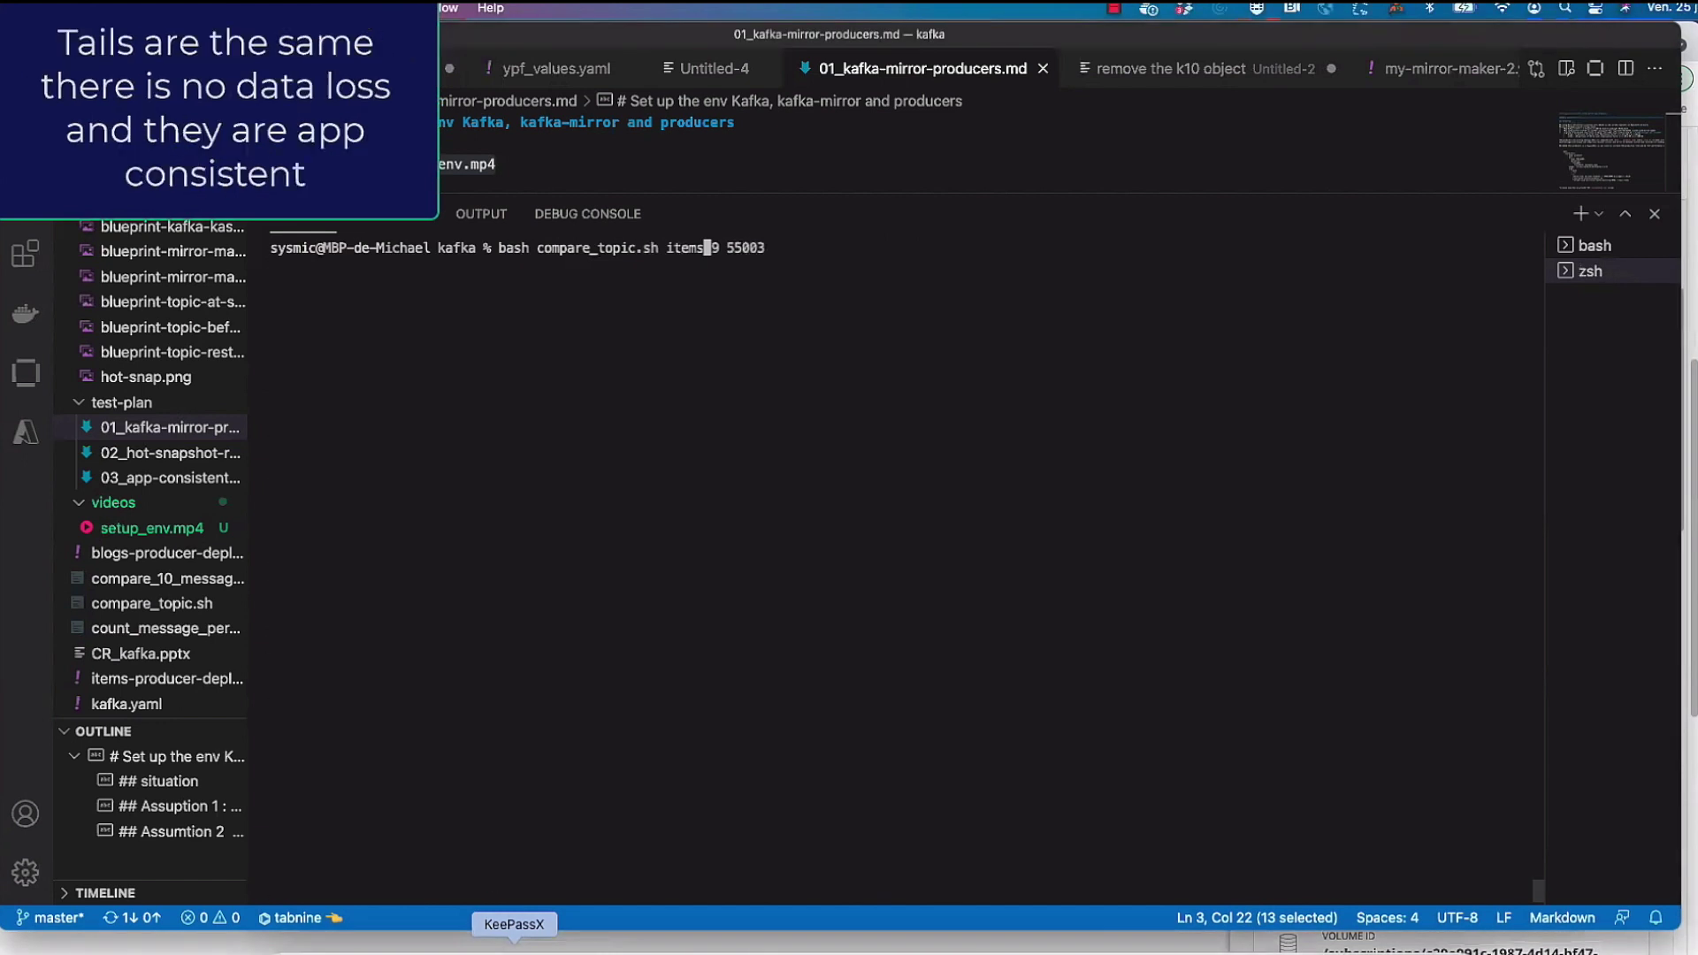
key("Return")
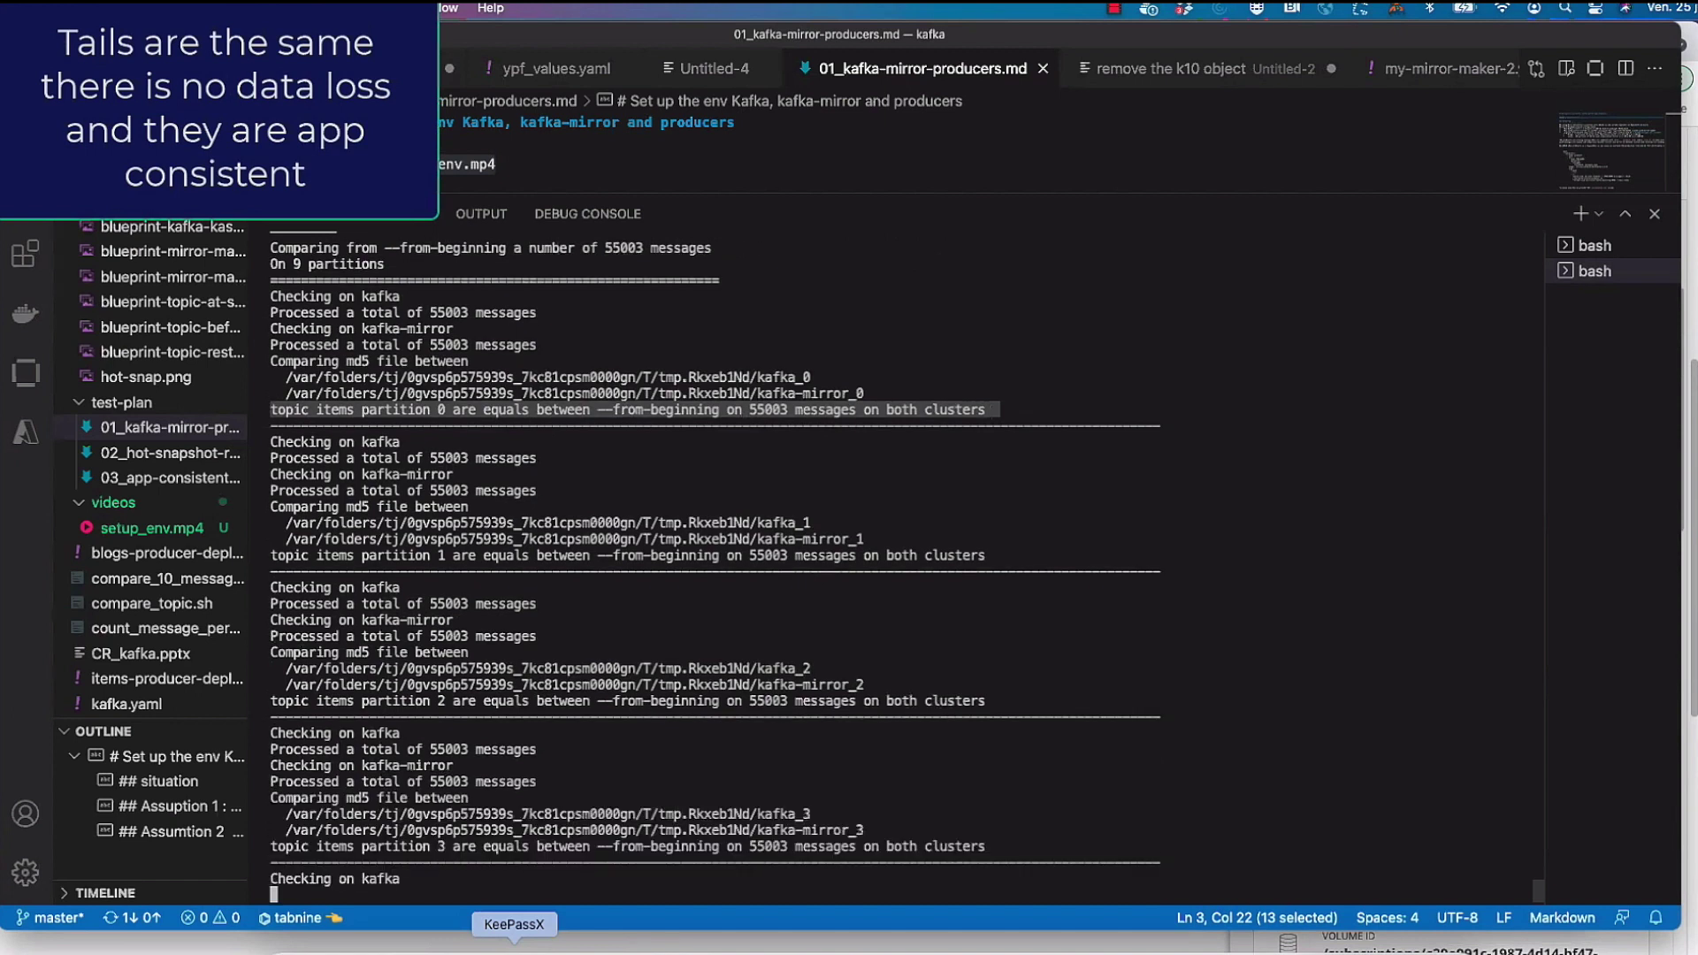
left_click_drag(272, 814, 998, 816)
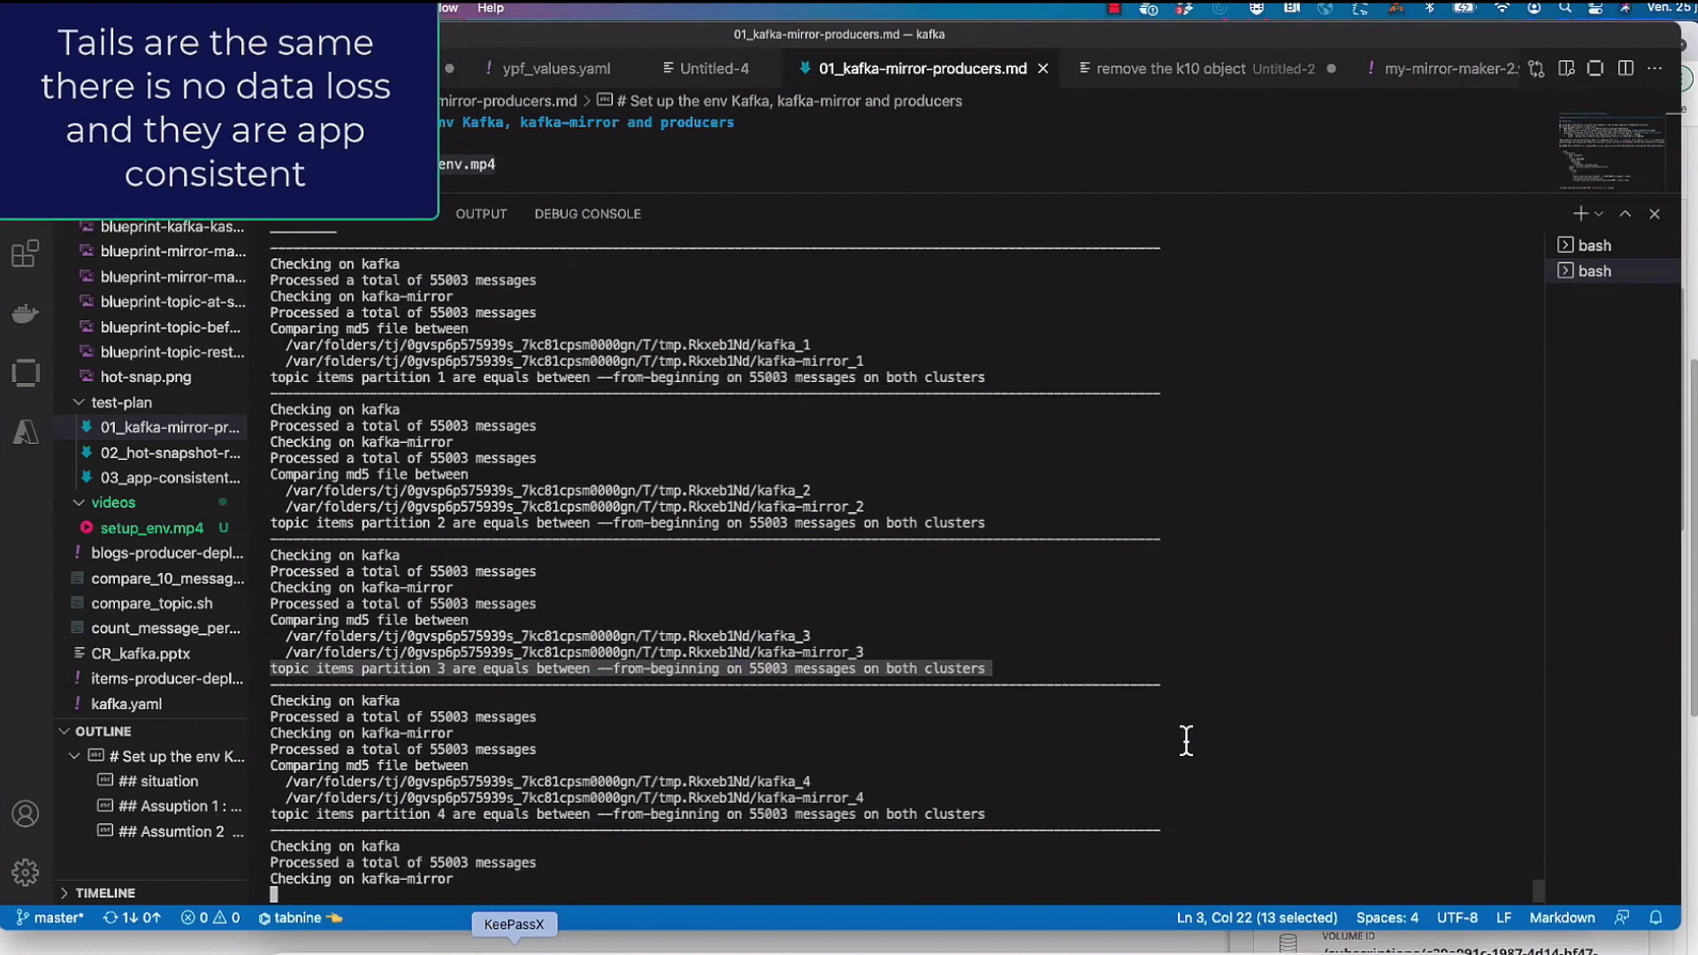
mouse_move(698, 844)
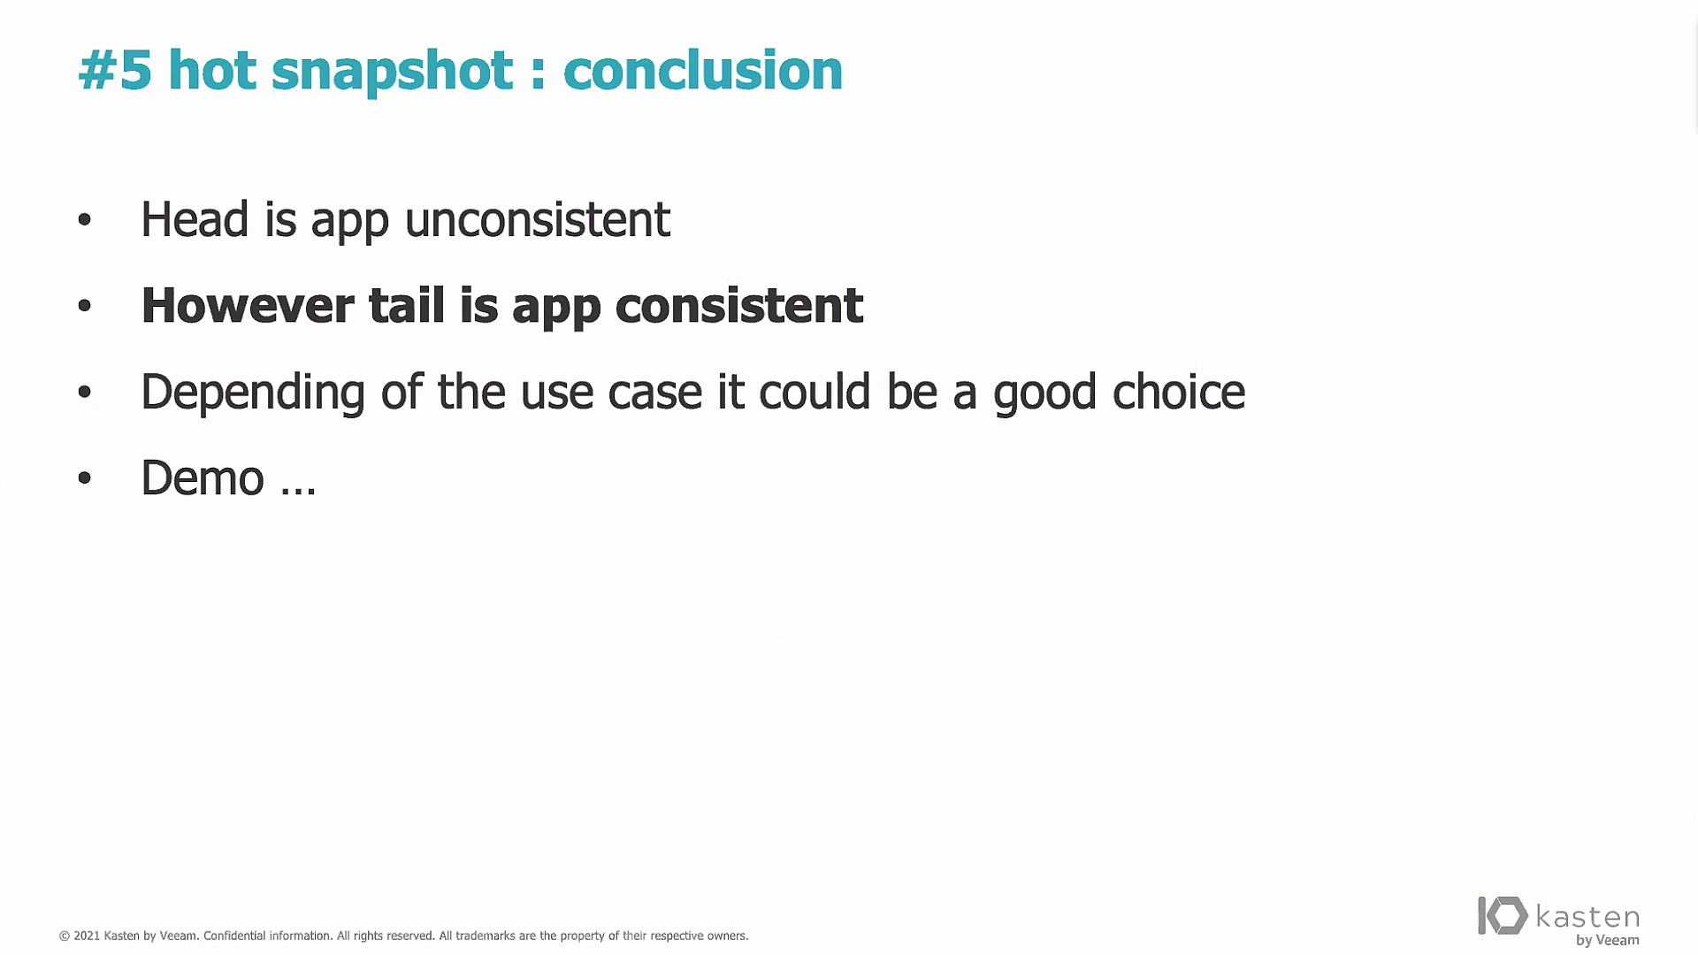
key("Right")
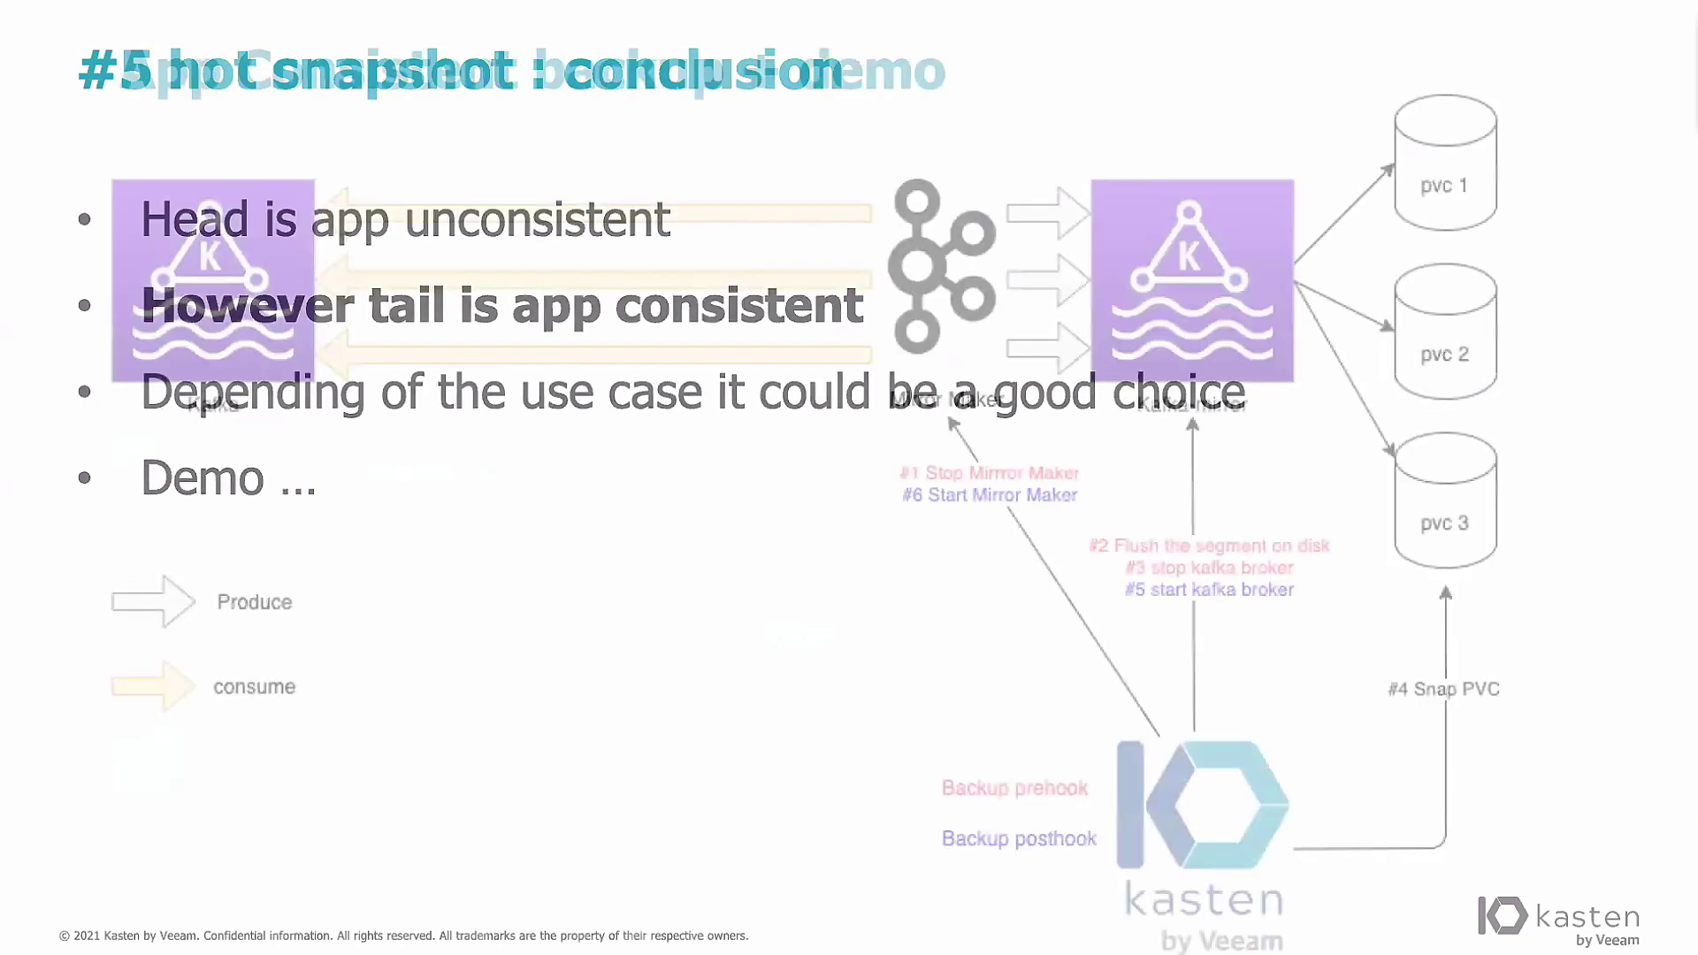